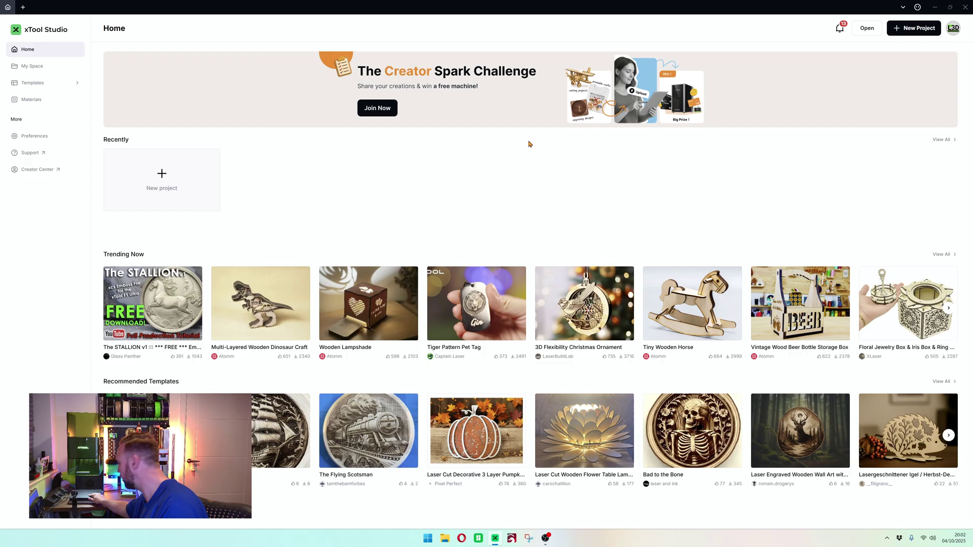
- Start a new blank project and pick the star from the basic shapes list
click(900, 30)
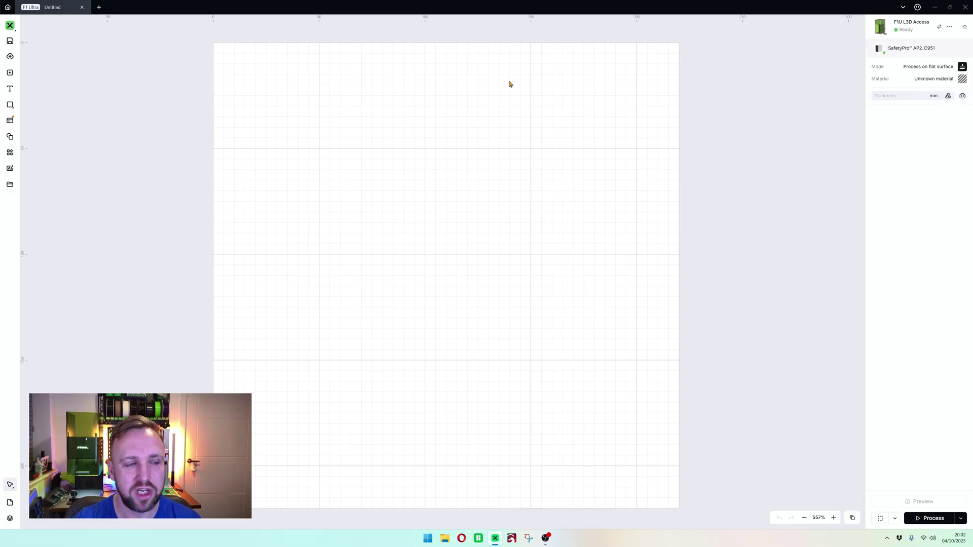
click(10, 105)
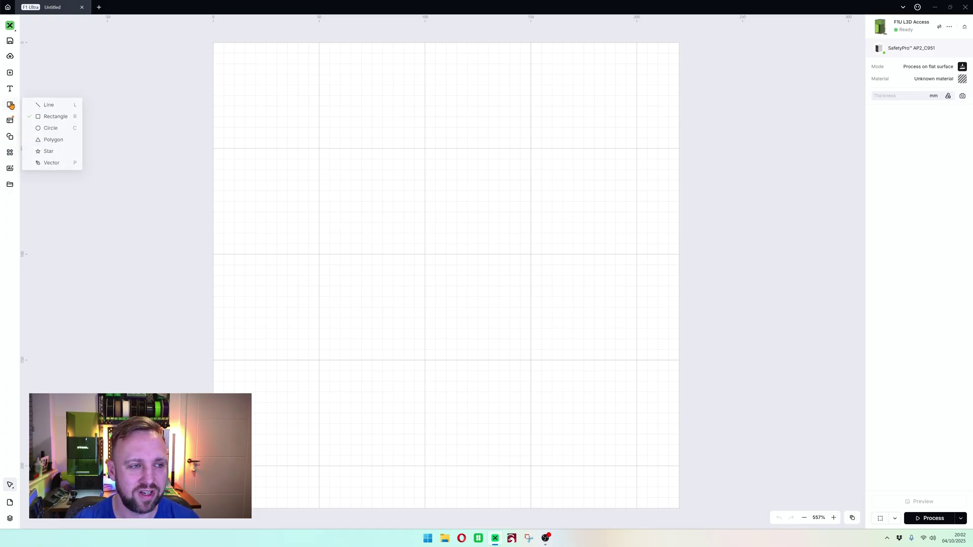
click(46, 155)
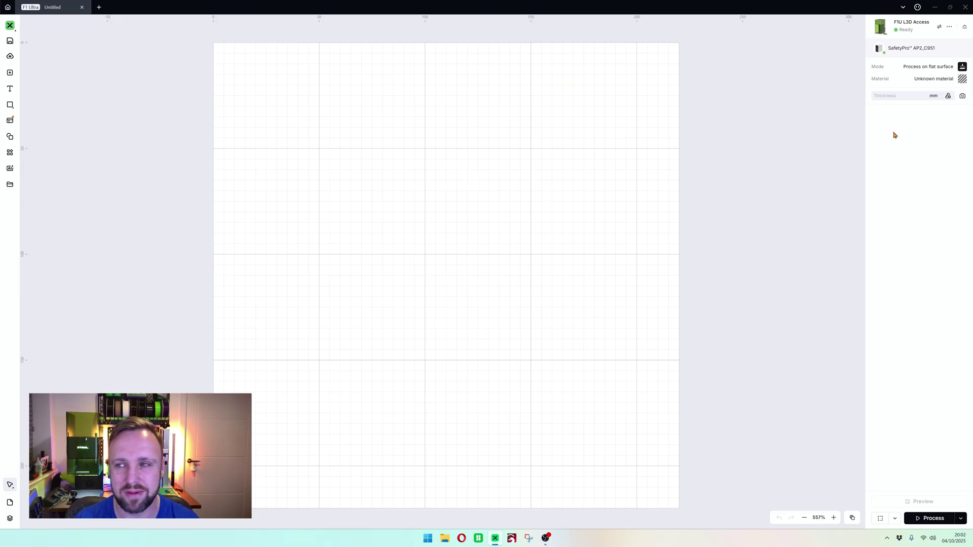
- Apply the 1/20"(1.3mm) Black to White two-tone plastic sheet as material, dismissing the safety tip
click(962, 79)
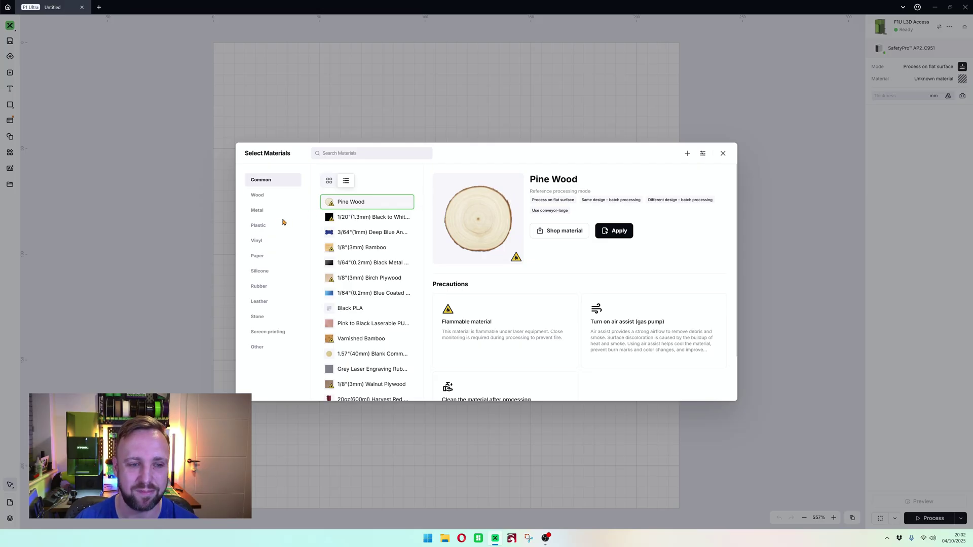
click(257, 225)
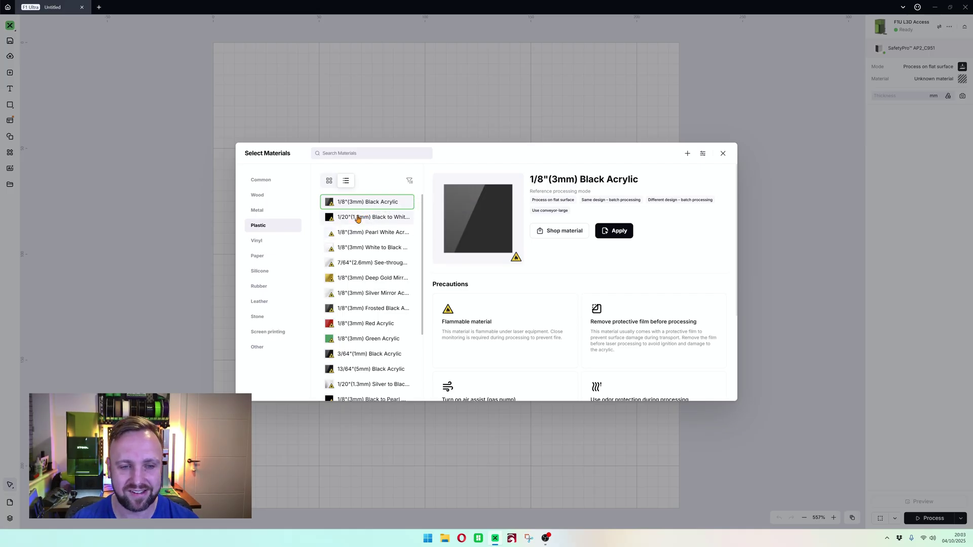
click(357, 218)
click(355, 204)
click(356, 216)
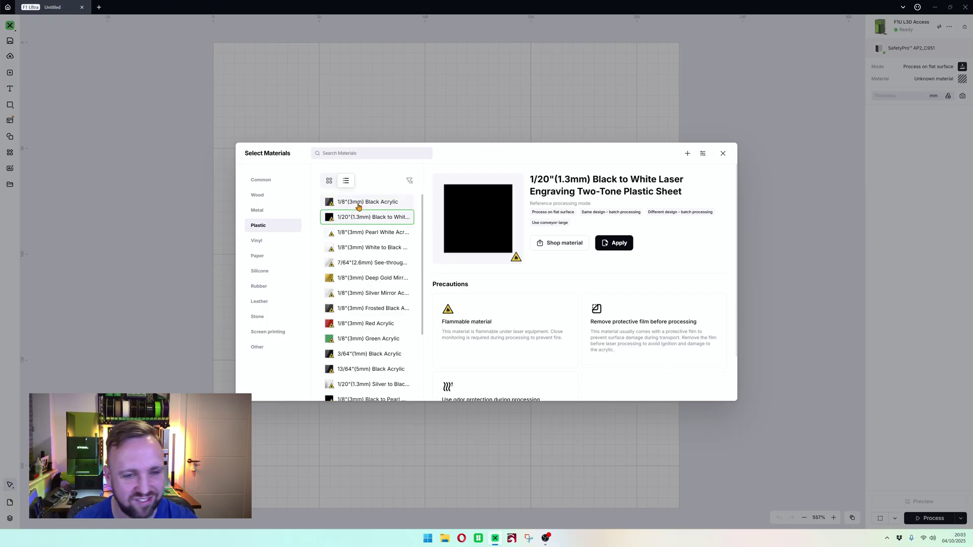
click(357, 205)
click(357, 217)
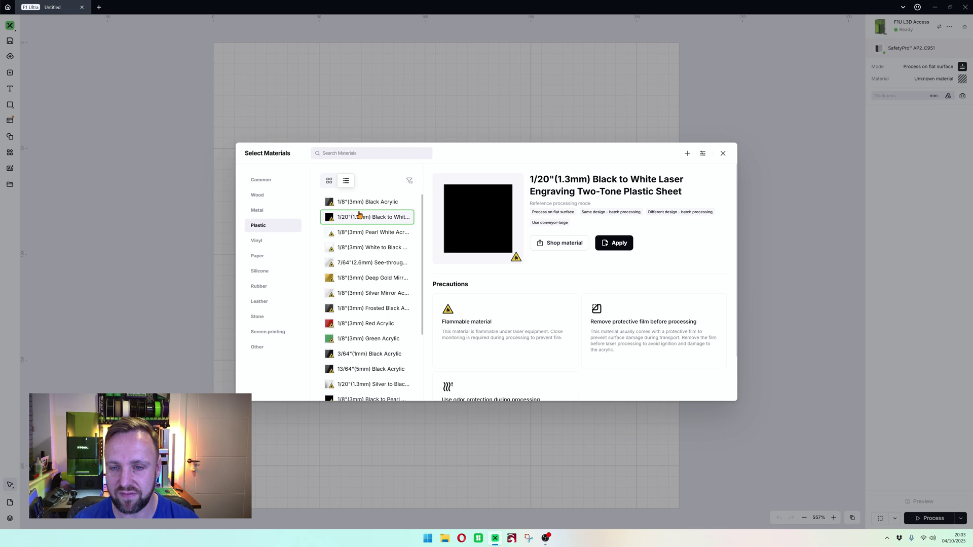
click(614, 243)
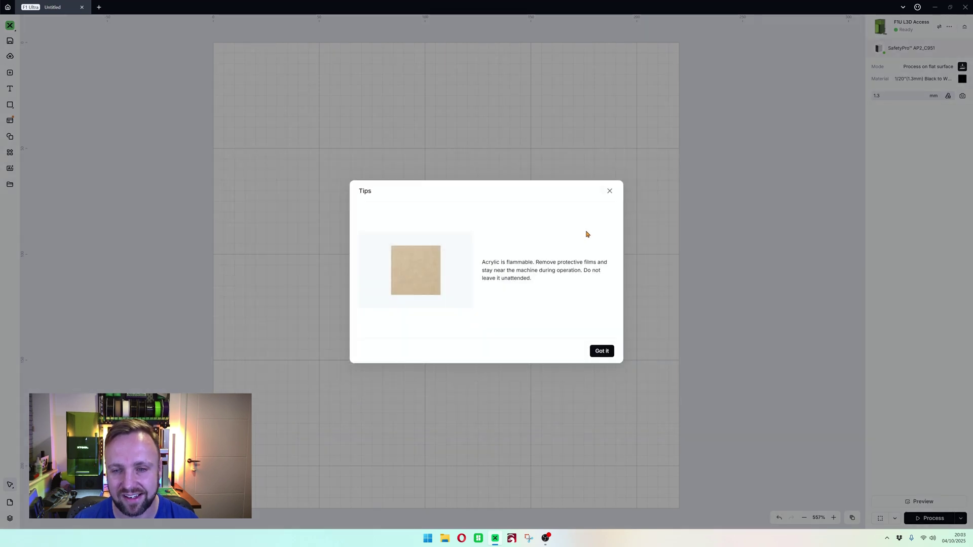
click(599, 353)
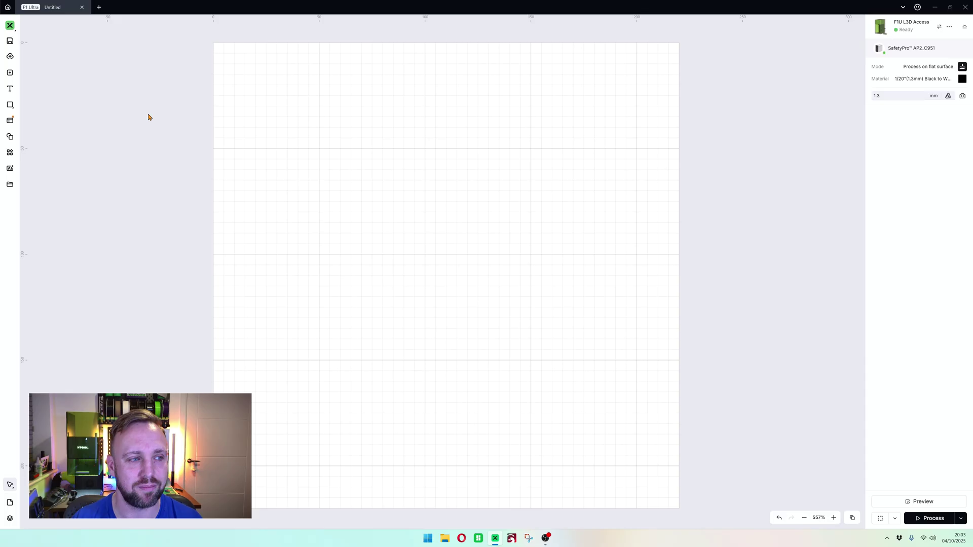
- Draw a star near the centre of the canvas
click(11, 105)
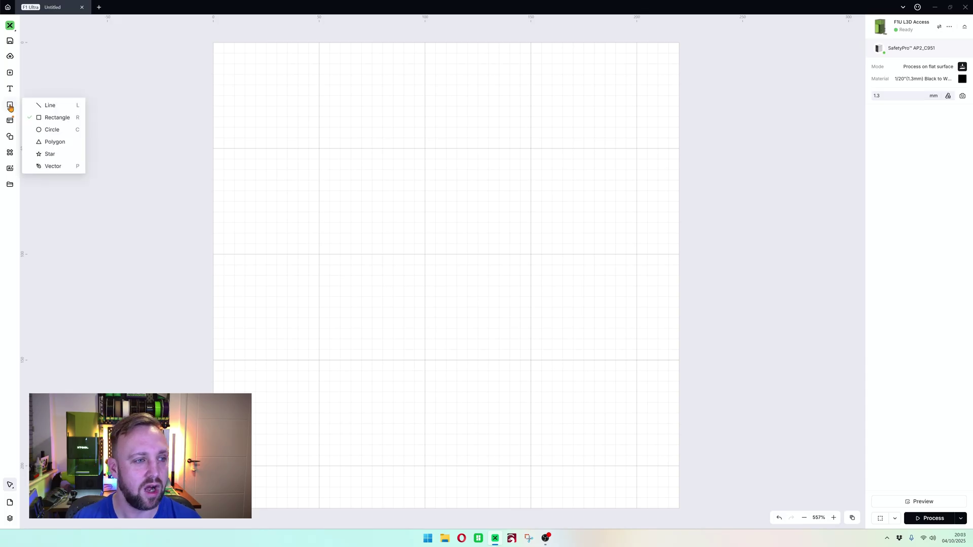
click(47, 155)
drag(389, 201, 447, 232)
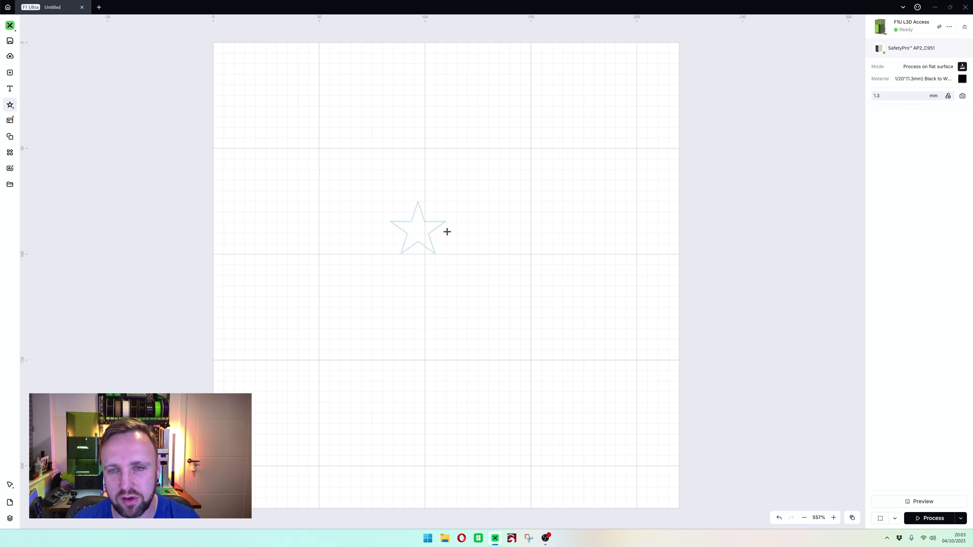
drag(447, 232, 387, 216)
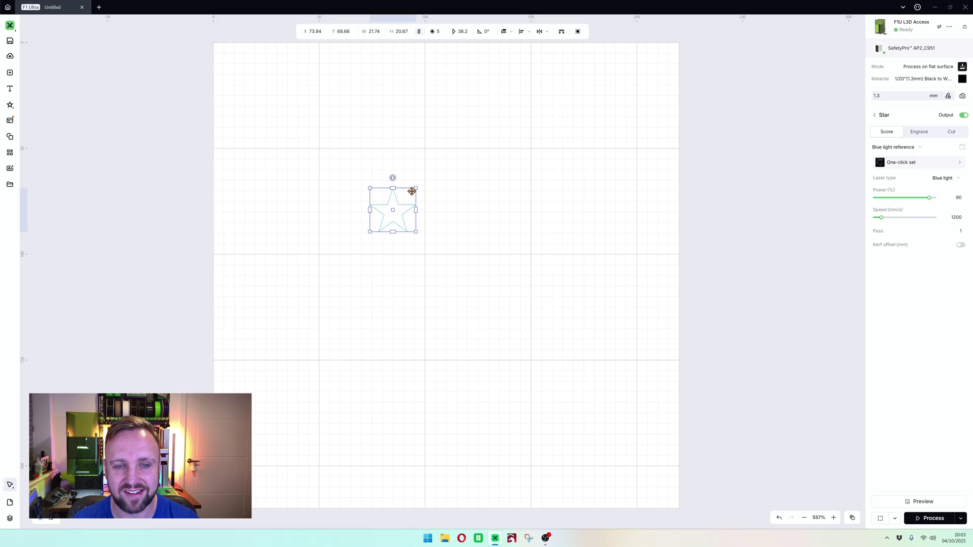
drag(416, 189, 401, 202)
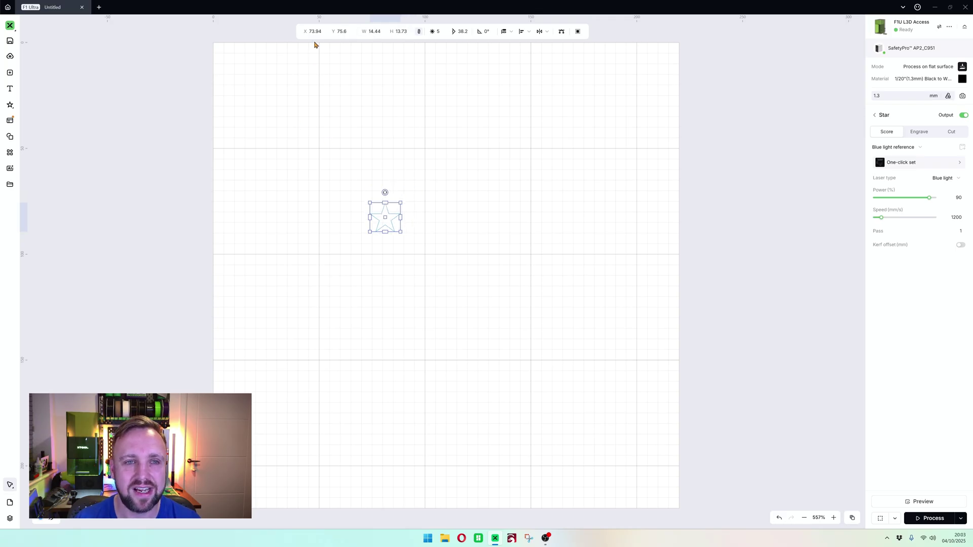
- Resize the star to 10 × 10 mm and move it to the upper-middle of the work area
click(374, 31)
text(1)
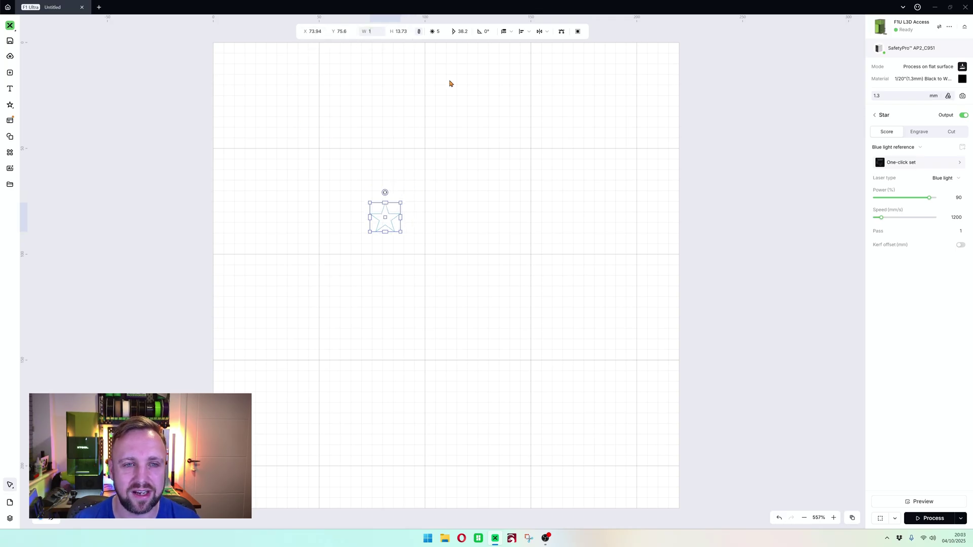
text(0)
key(Return)
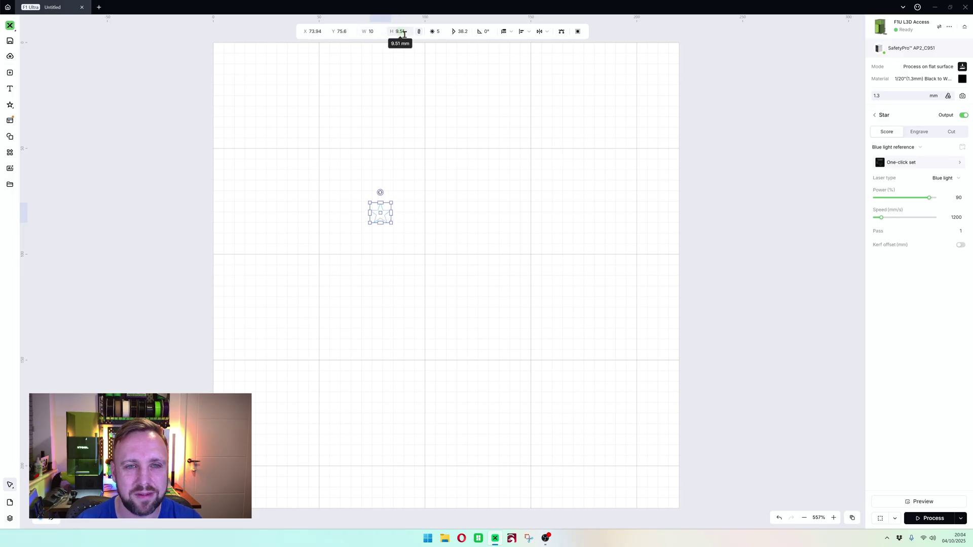
click(419, 32)
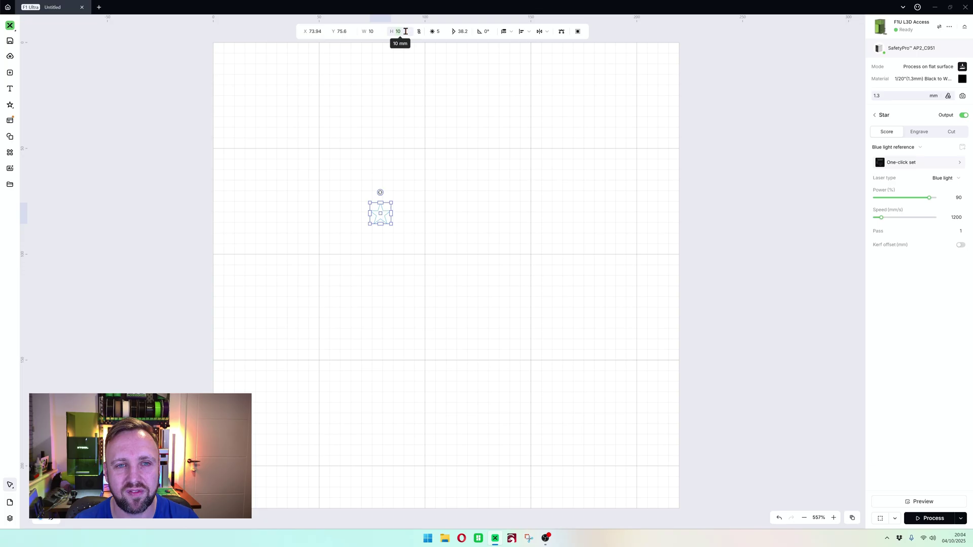
click(384, 183)
click(380, 213)
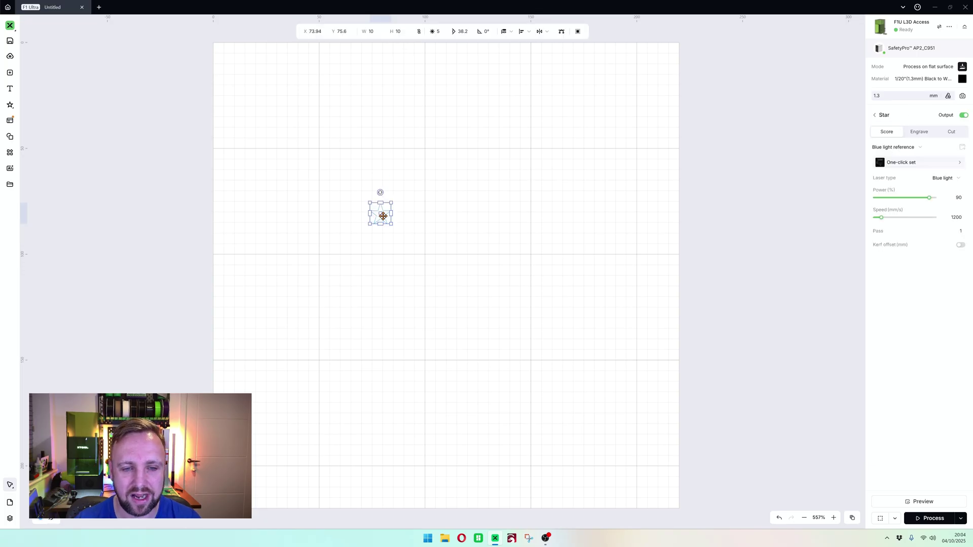
mouse_move(380, 213)
mouse_down()
mouse_move(403, 178)
mouse_move(428, 205)
mouse_move(421, 224)
mouse_move(380, 228)
mouse_up()
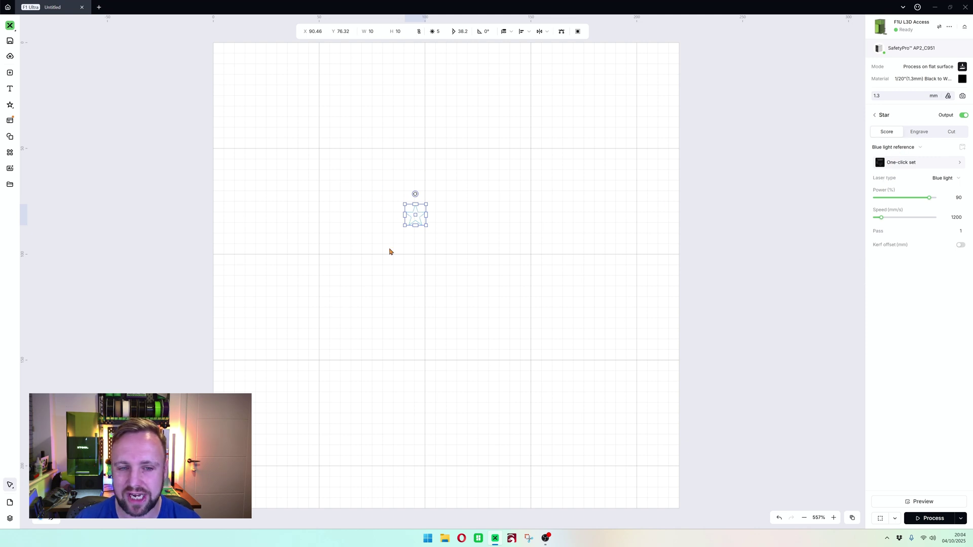
- Switch the star to Fiber IR engraving (40%, 1500 mm/s) and place it at X 105, Y 83.7
click(921, 133)
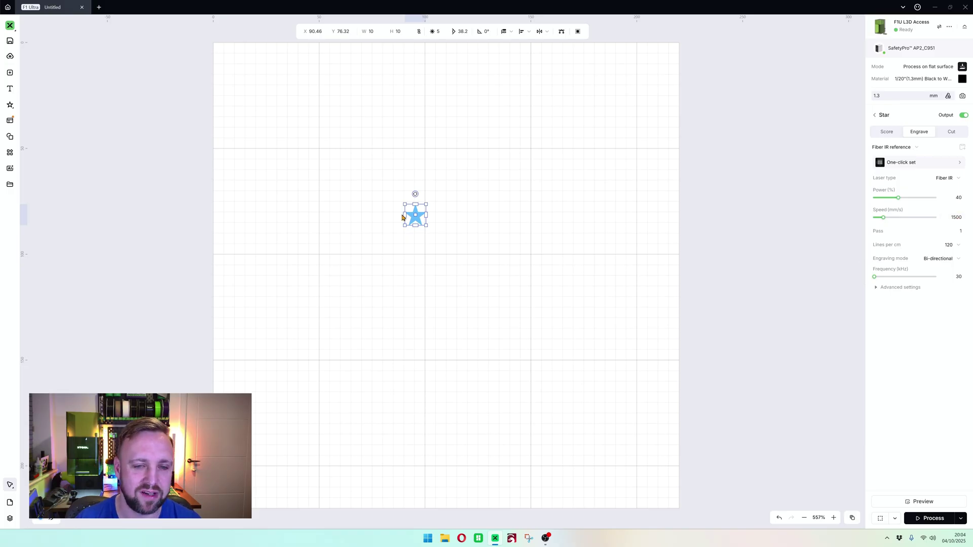
drag(417, 220, 445, 275)
click(406, 163)
drag(372, 187, 540, 361)
drag(447, 277, 448, 232)
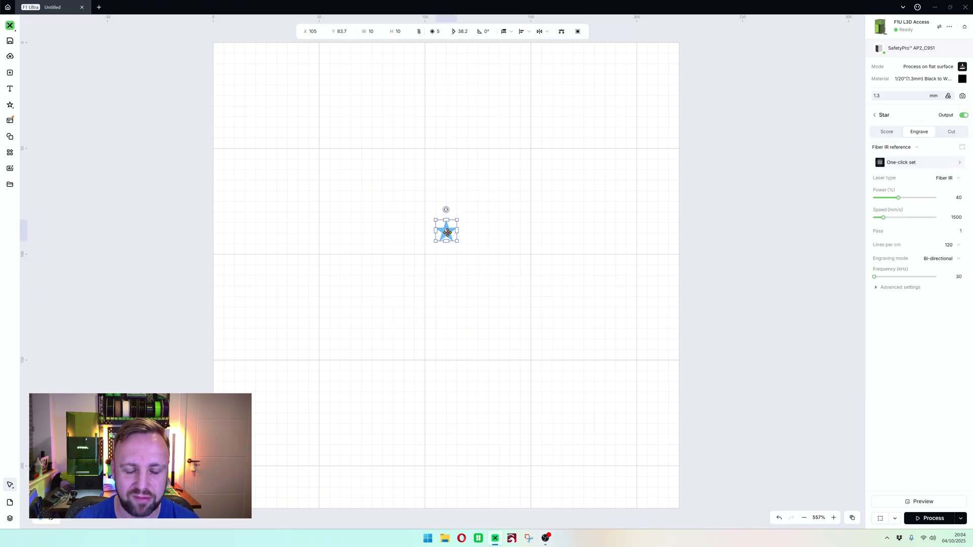
- Run Material test array from Applications on the star, previewing a 5 × 5 grid
click(8, 154)
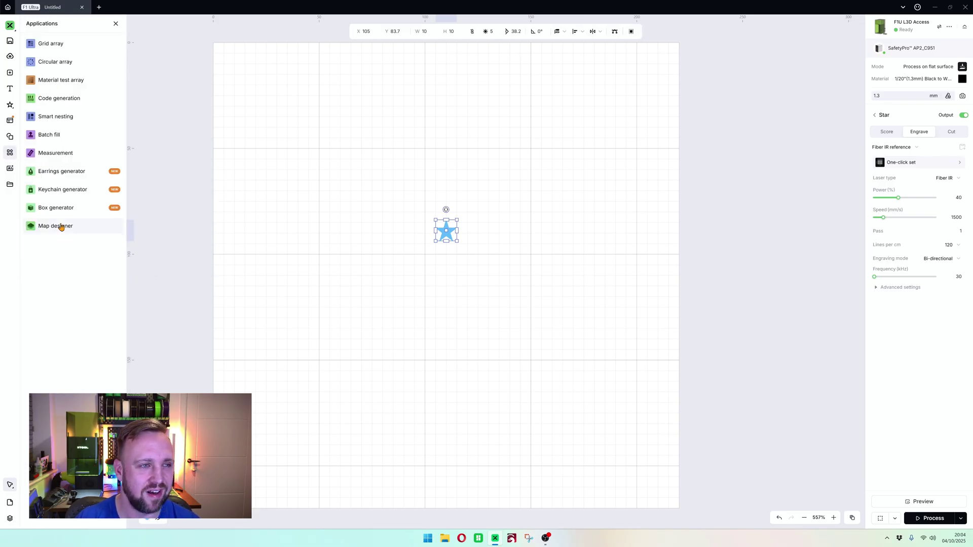
mouse_move(50, 138)
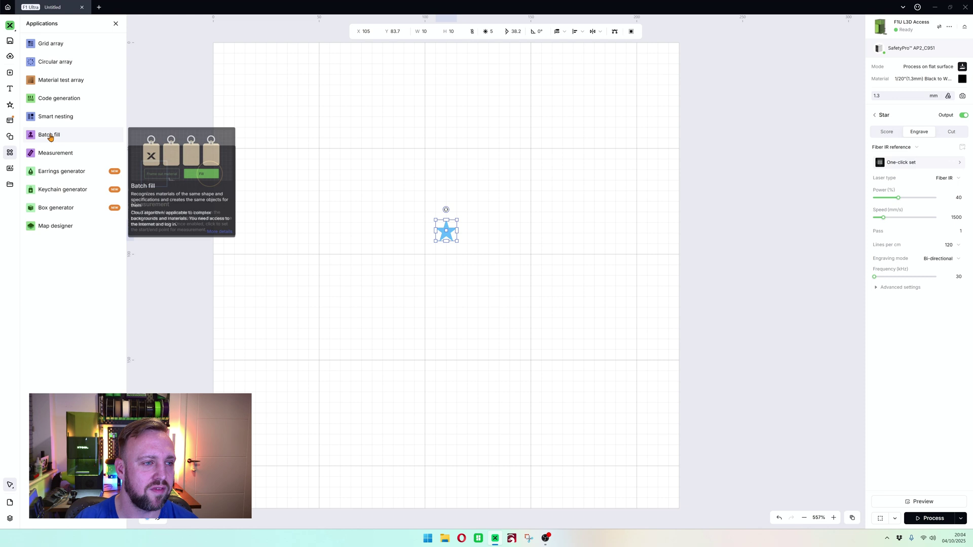
mouse_move(52, 83)
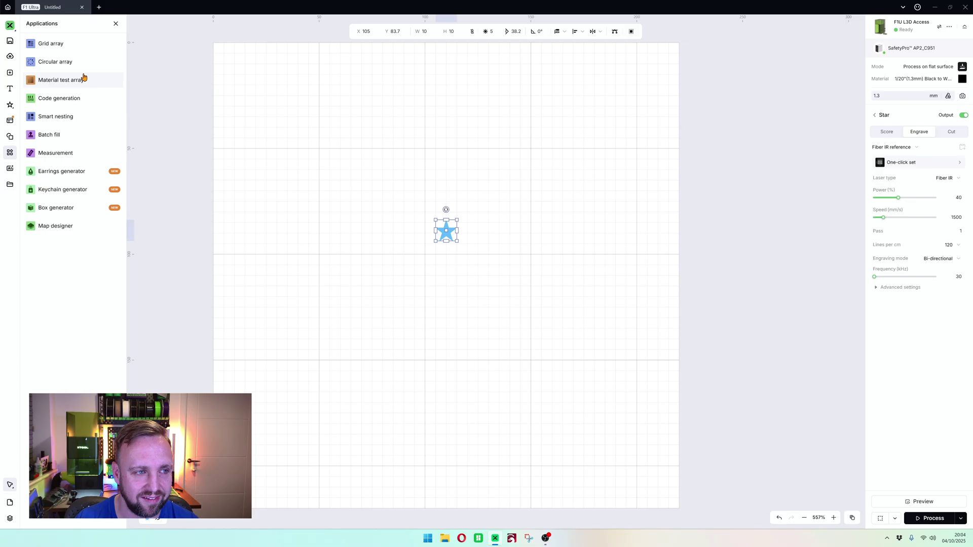
click(65, 80)
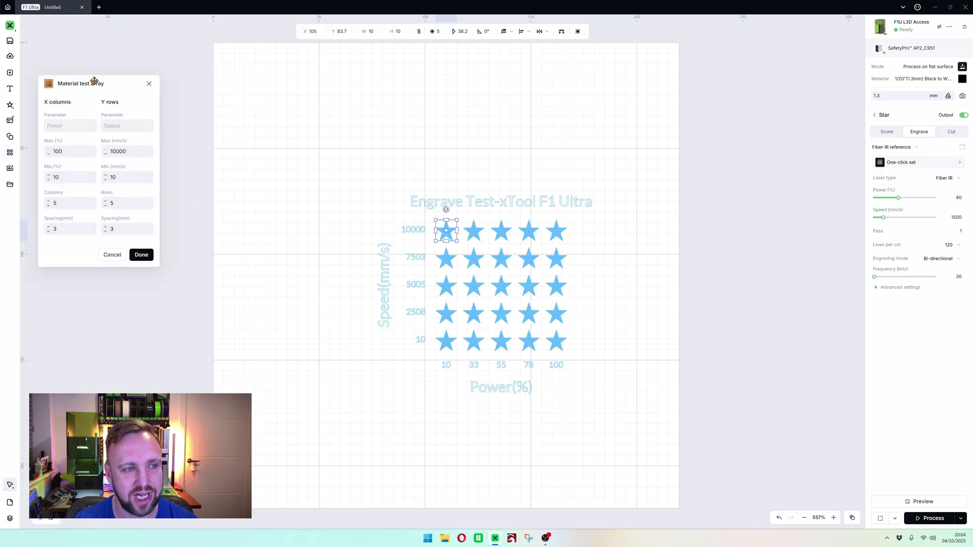
- Move the test array settings beside the grid and review the power and speed fields
drag(94, 80, 287, 189)
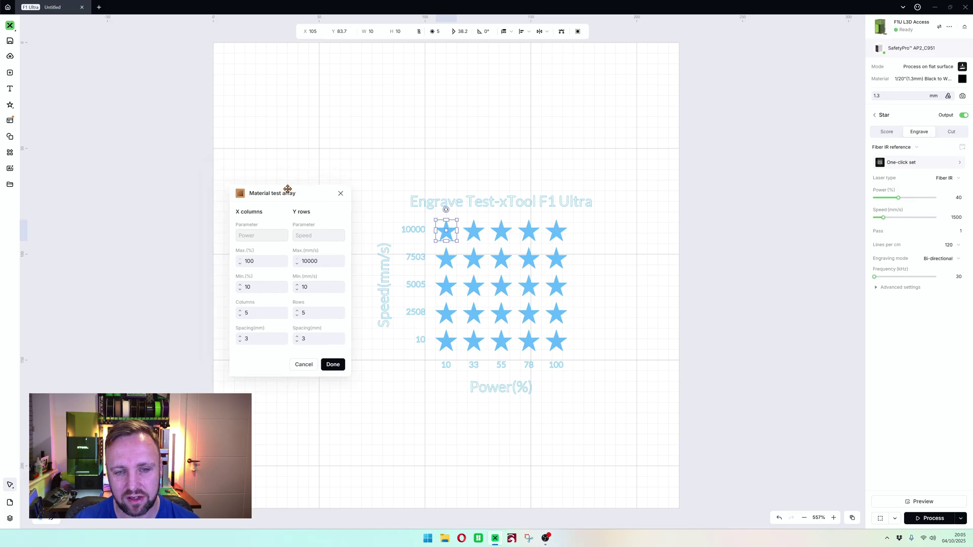
click(258, 292)
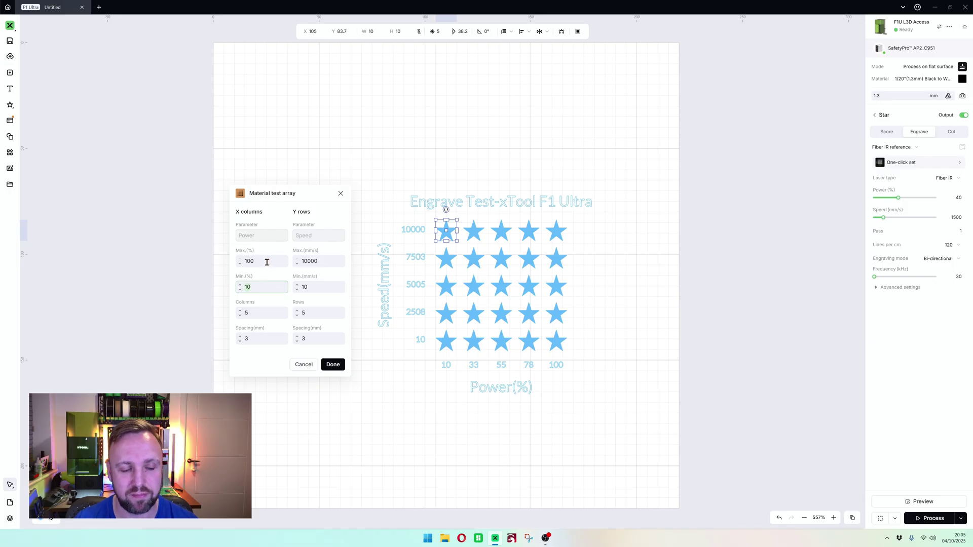
click(267, 261)
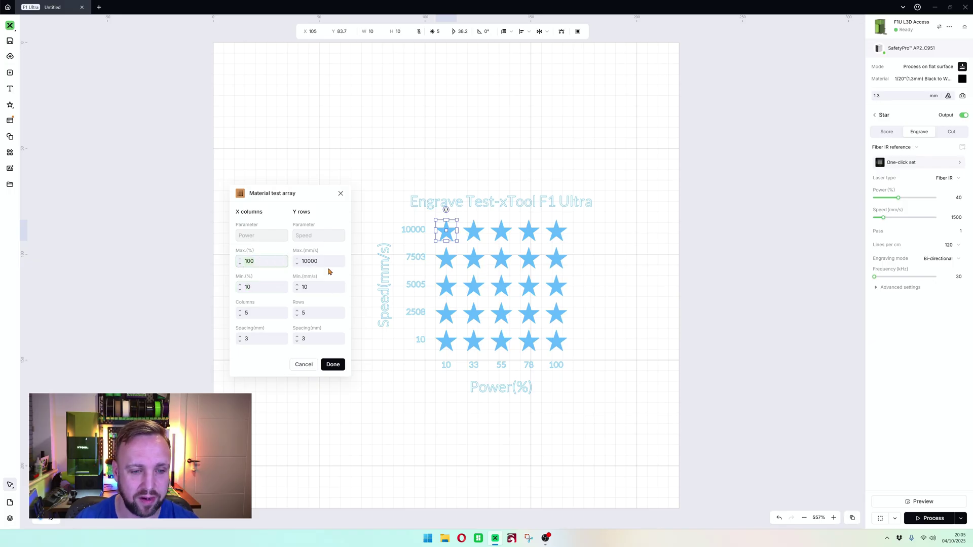
click(302, 285)
click(322, 262)
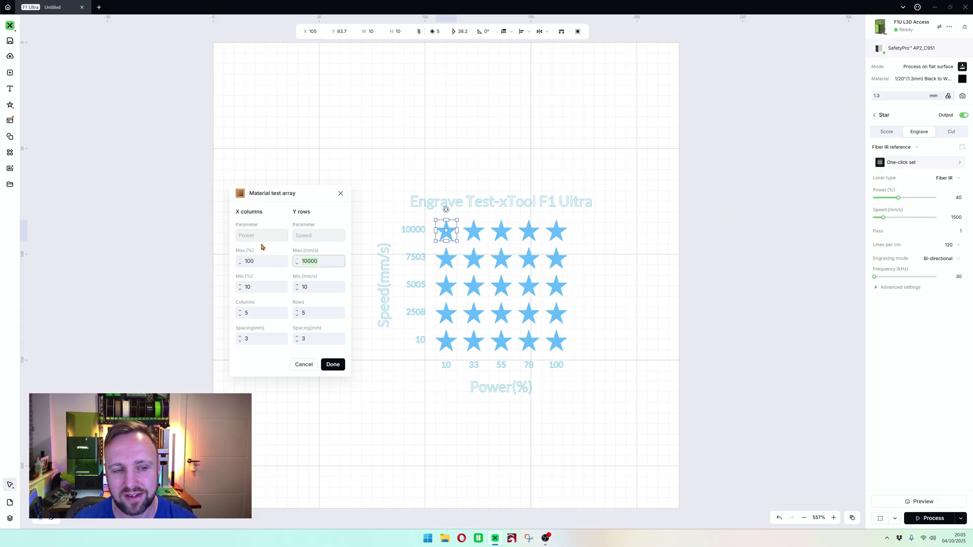
- Set the maximum power of the test grid to 50%
click(254, 262)
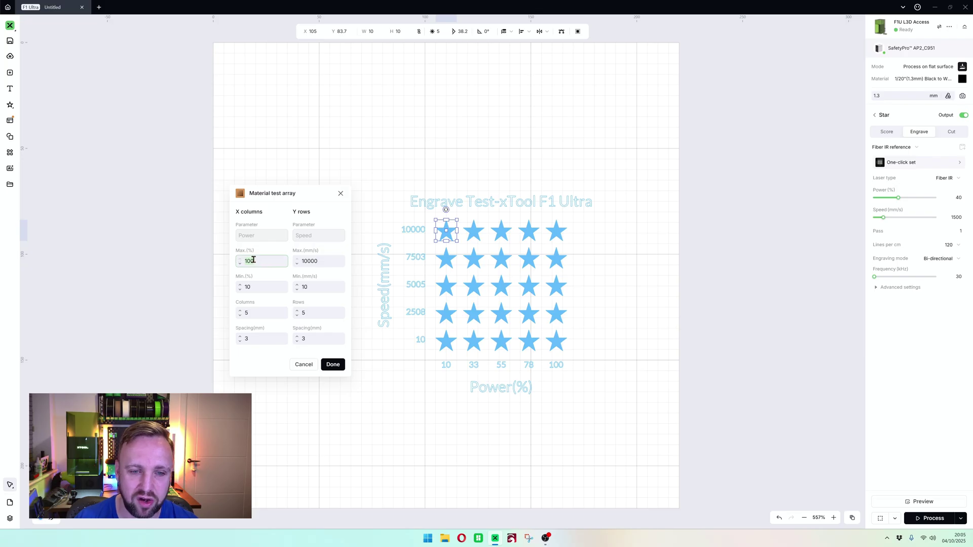
double_click(253, 260)
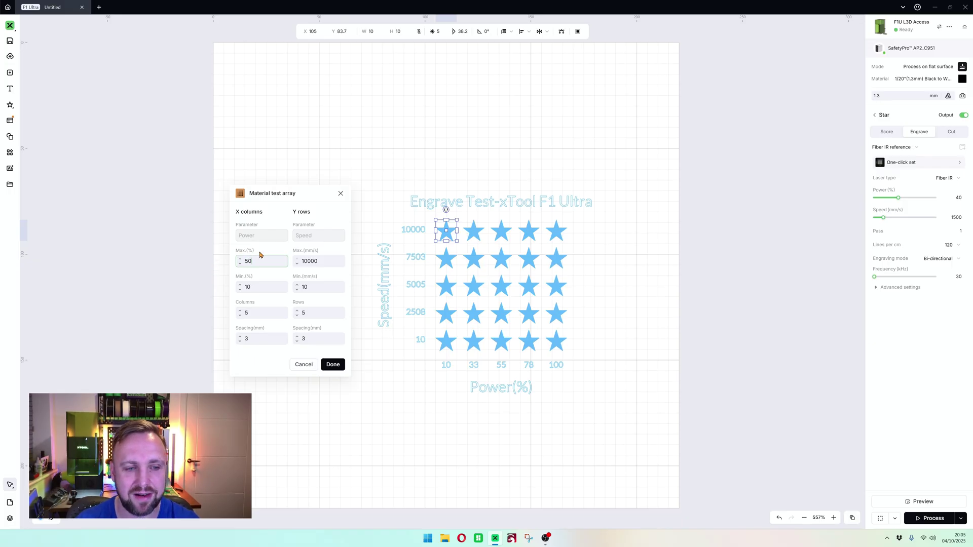
click(254, 285)
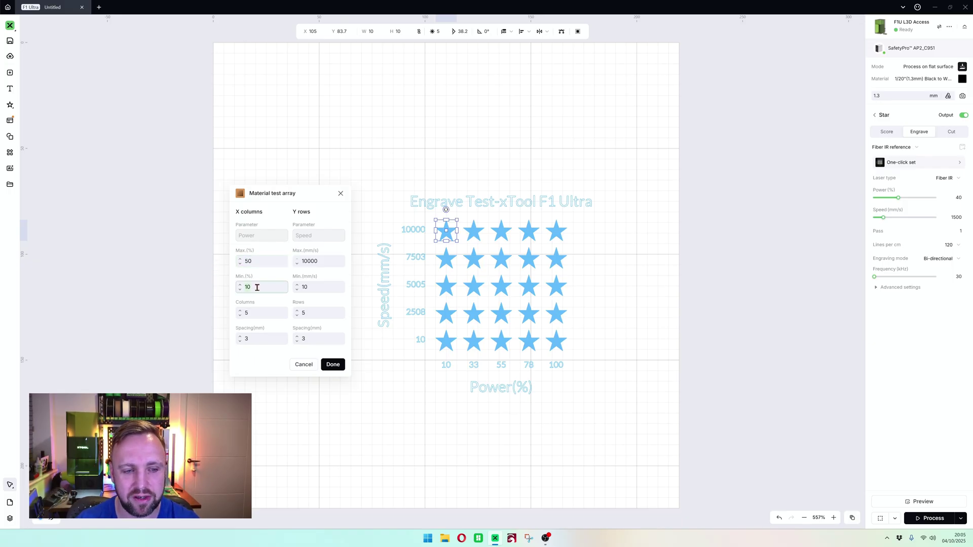
click(257, 262)
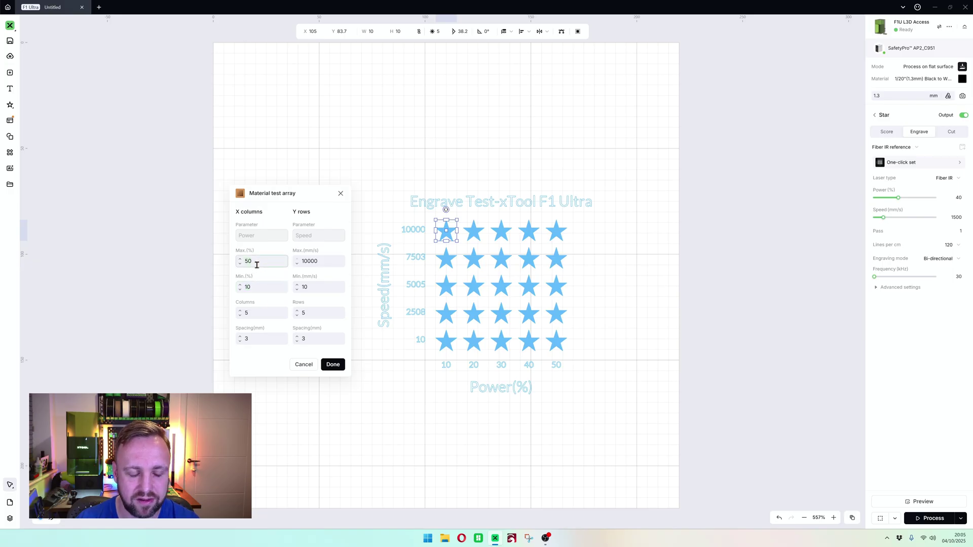
key(BackSpace)
key(BackSpace)
text(6)
click(275, 287)
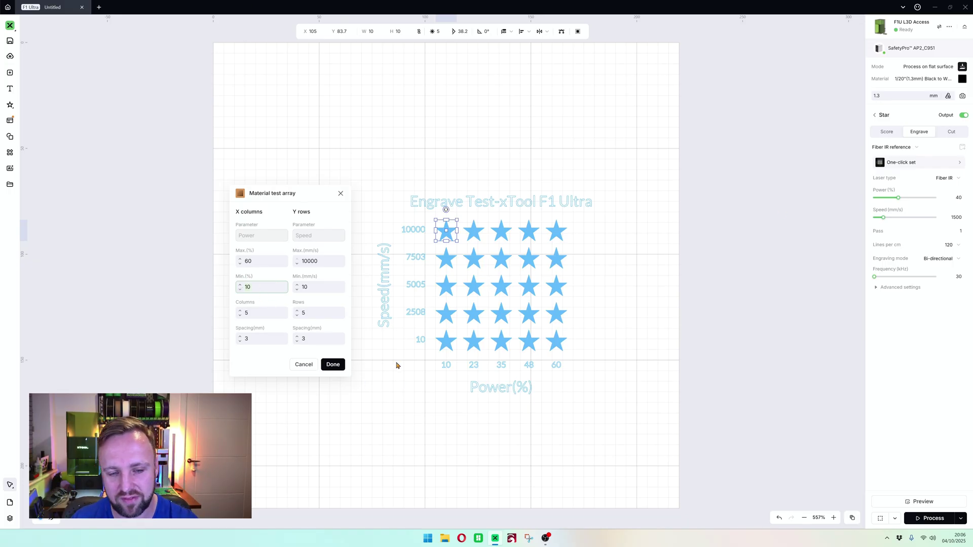
click(266, 308)
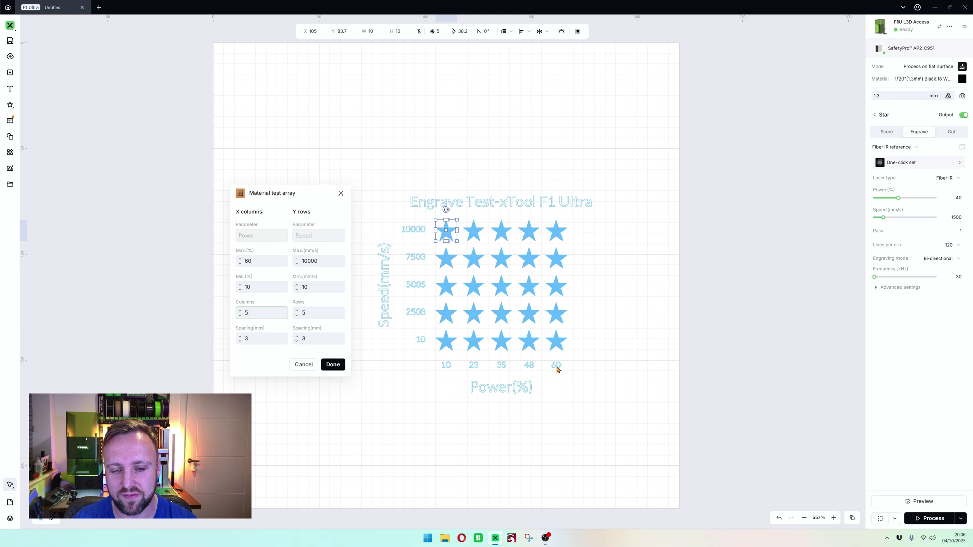
click(246, 261)
text(5)
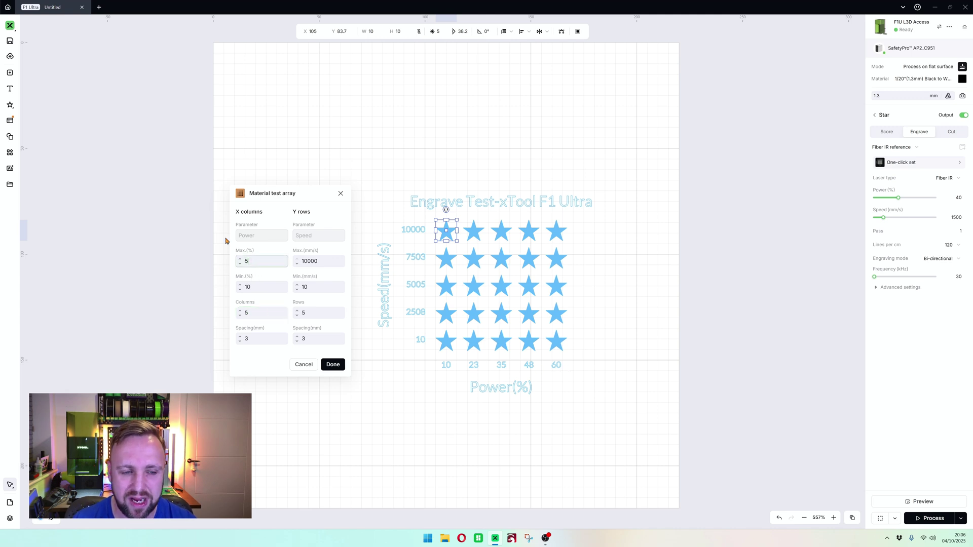
text(0)
click(265, 287)
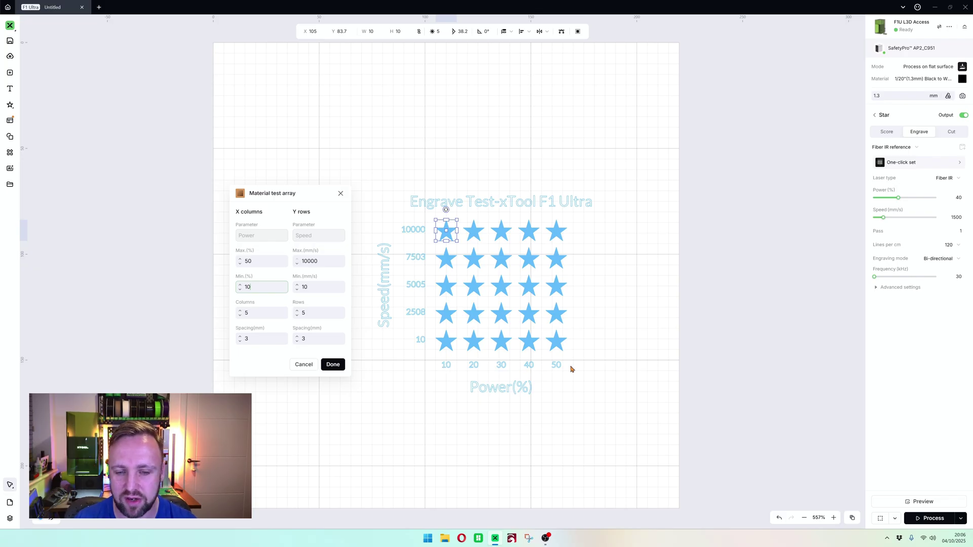
- Set the speed range to 1000–3000 mm/s
click(318, 264)
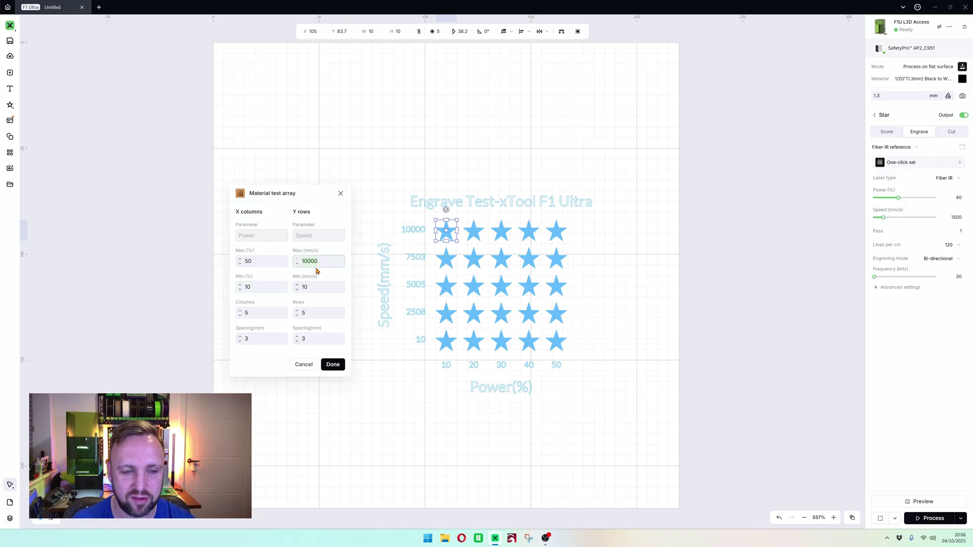
text(3000)
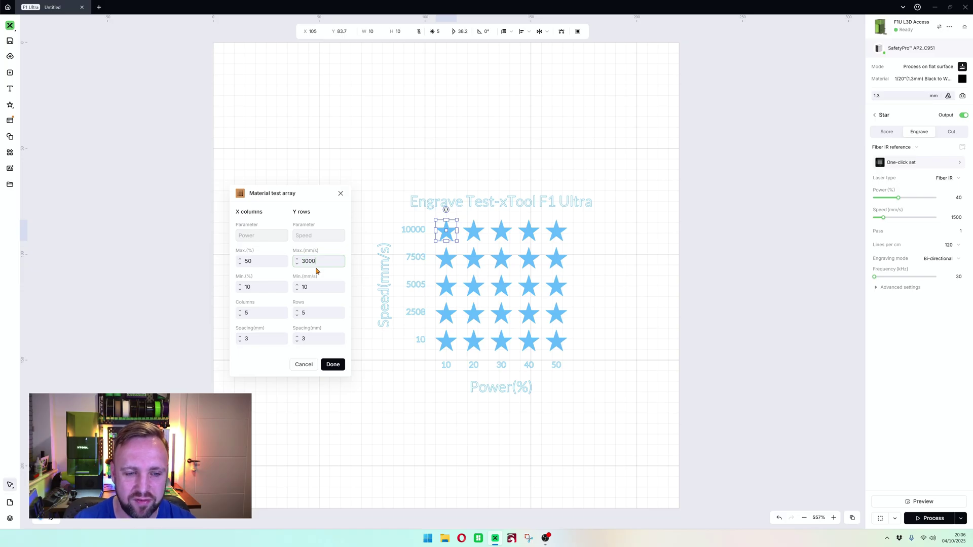
click(333, 289)
text(1)
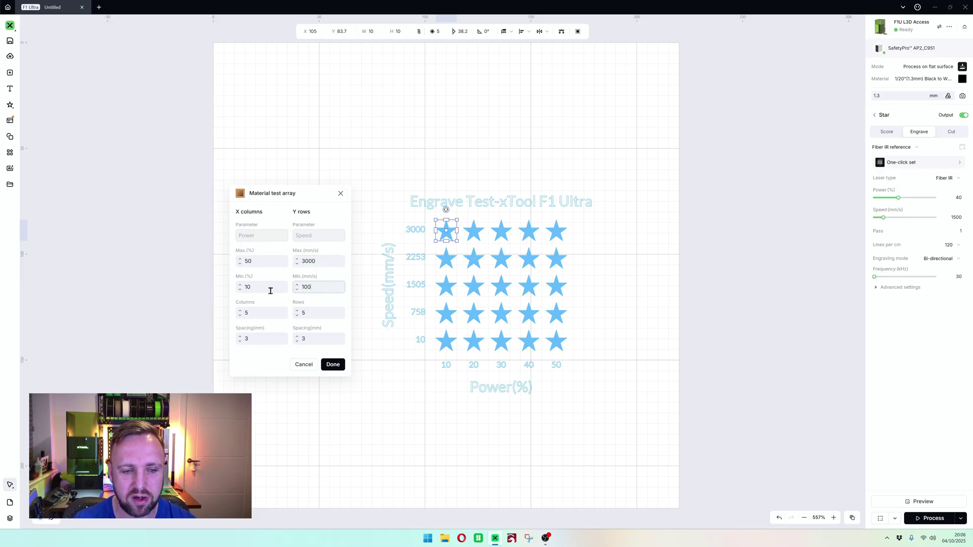
click(327, 260)
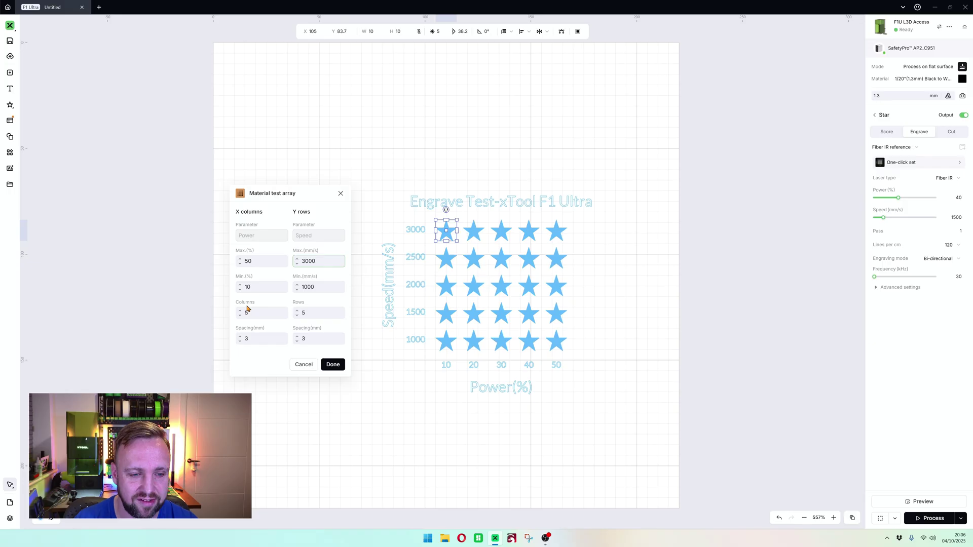
- Try 7 columns and 7 rows, then return the grid to 5 × 5
click(240, 311)
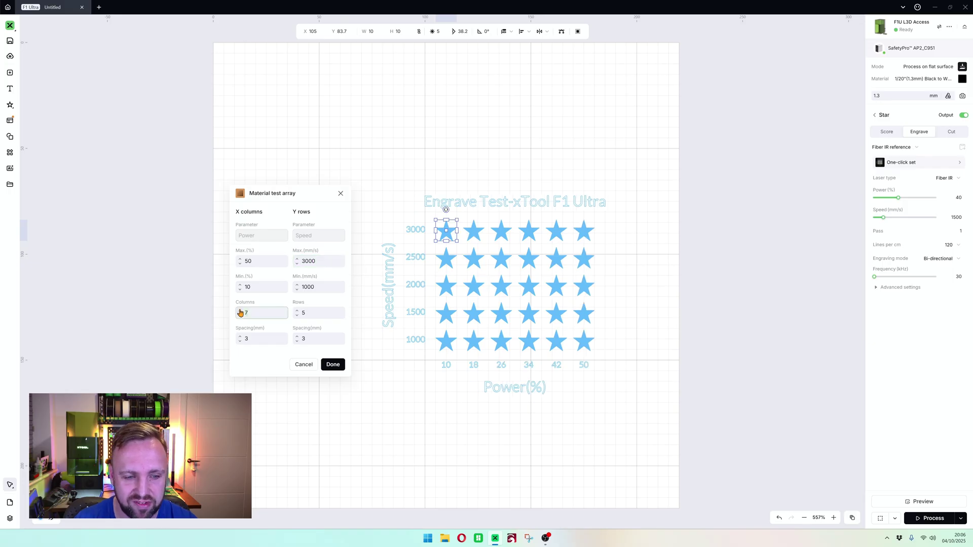
click(241, 311)
click(297, 311)
click(296, 311)
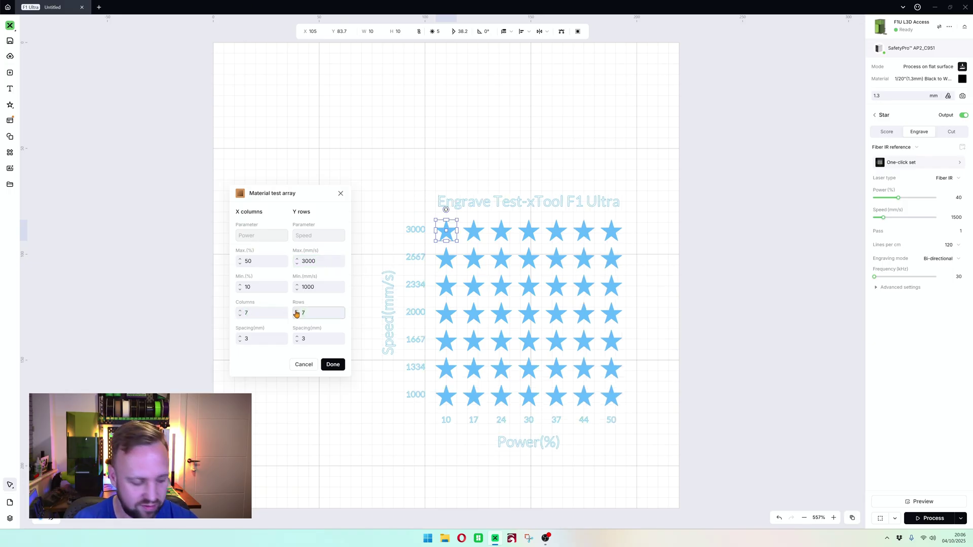
click(240, 315)
click(239, 315)
click(297, 315)
click(297, 316)
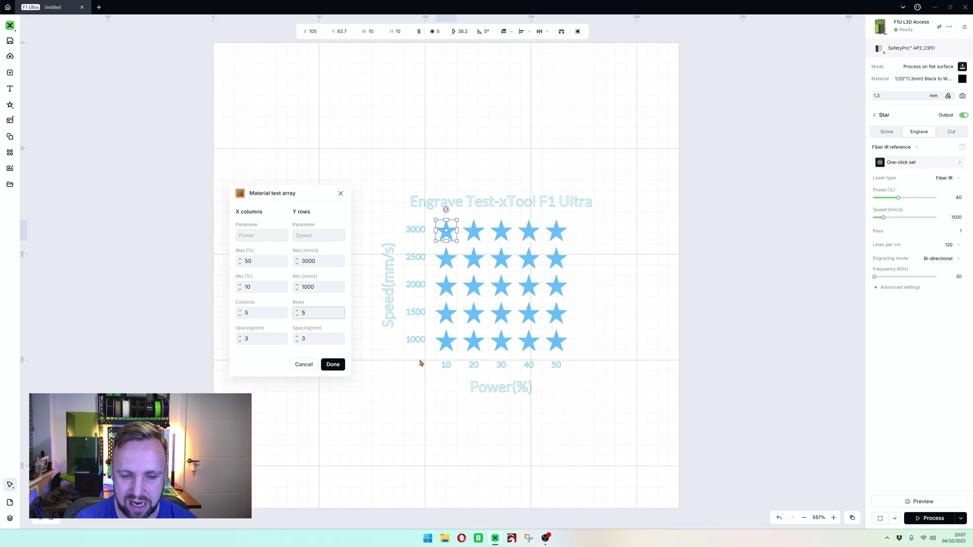
- Set both column and row spacing to 2 mm
click(240, 342)
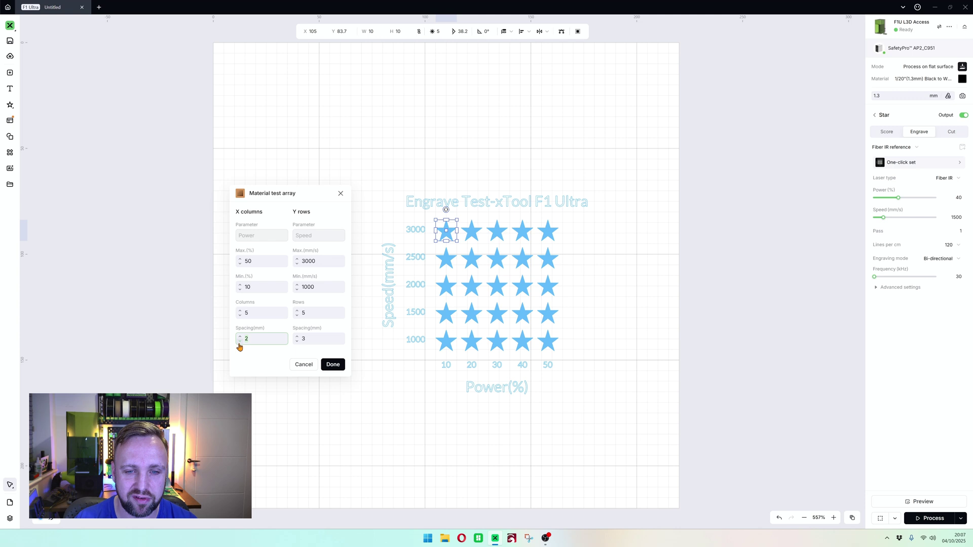
click(239, 341)
click(297, 341)
click(297, 342)
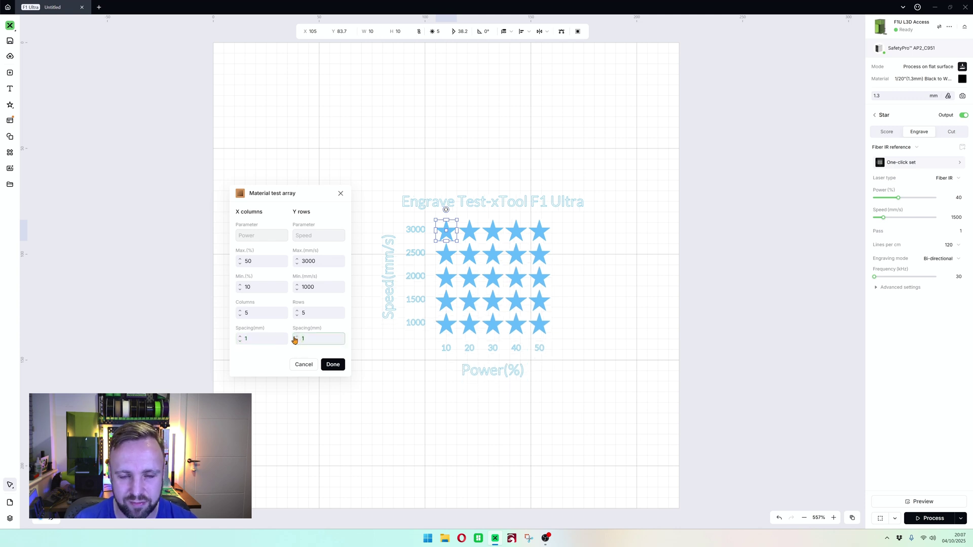
click(297, 337)
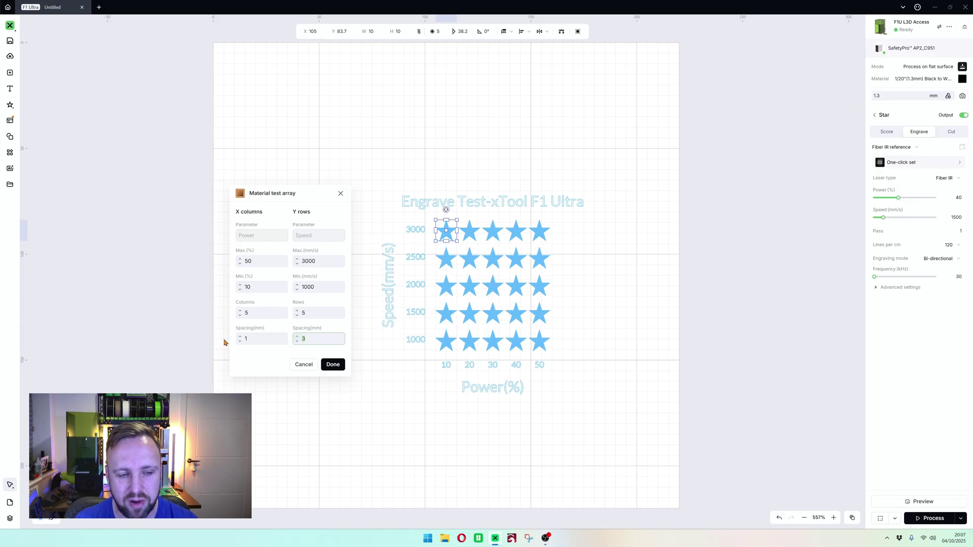
click(240, 337)
click(240, 336)
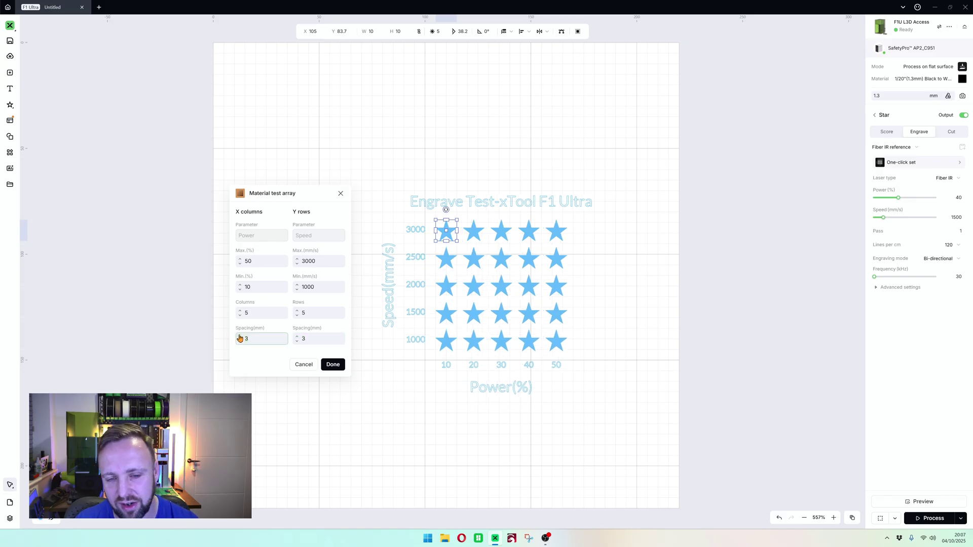
click(299, 342)
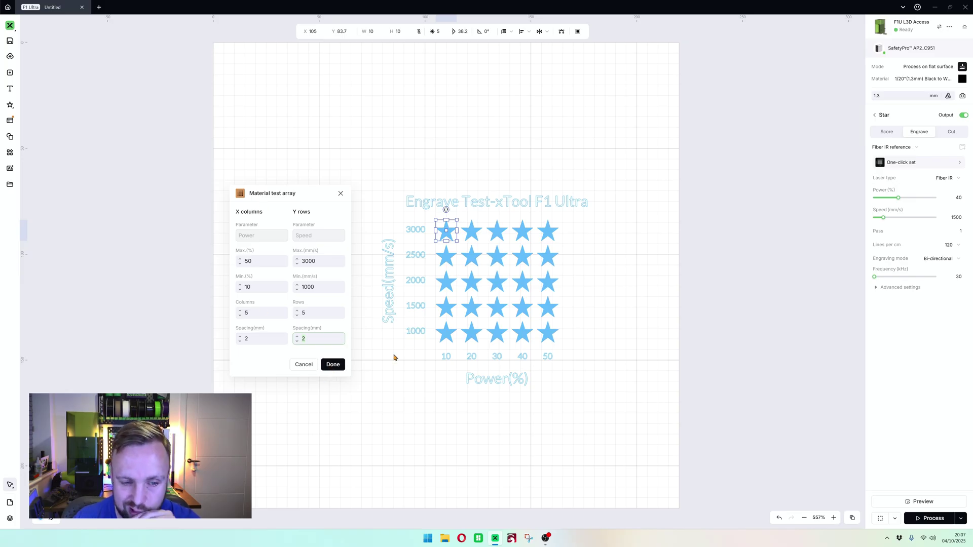
- Generate the star test grid, shift it left, and ungroup it
click(331, 364)
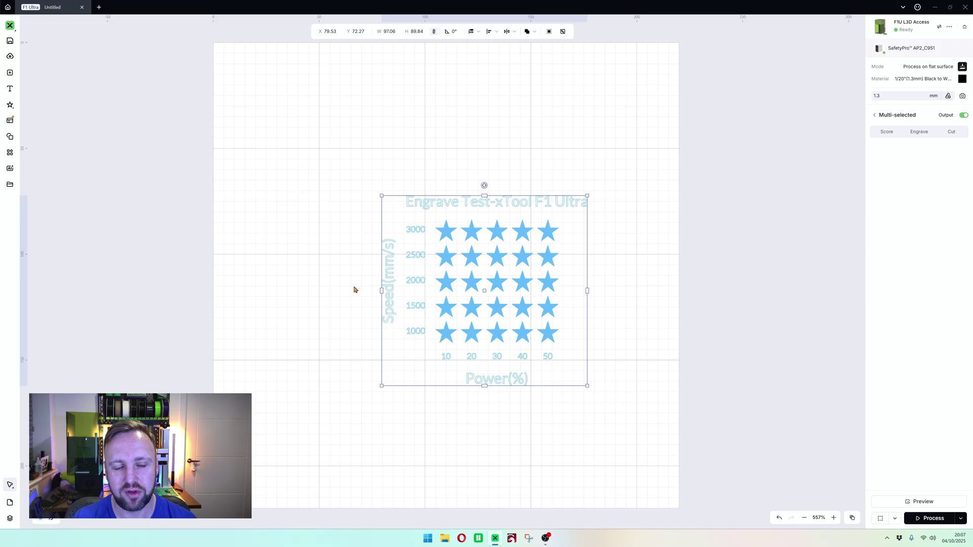
drag(506, 280, 468, 257)
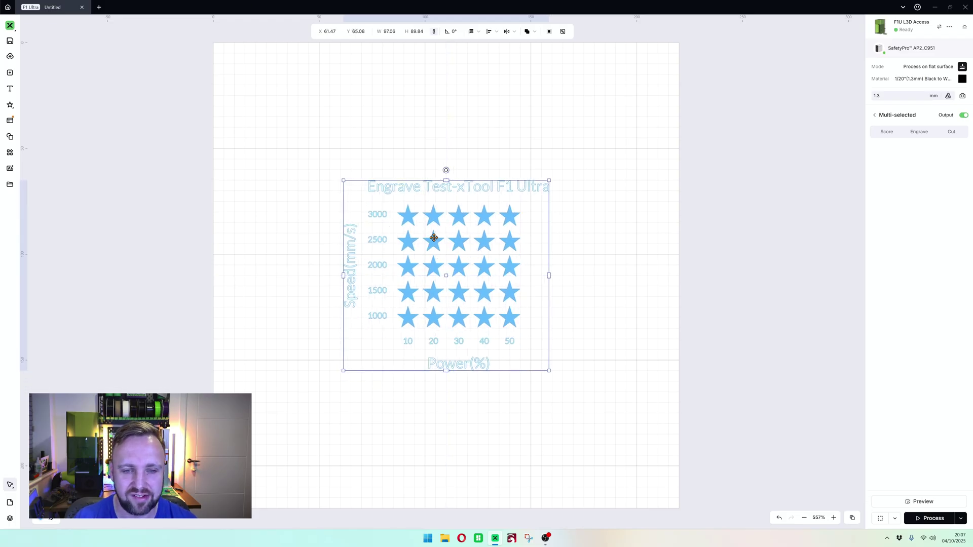
click(624, 304)
key(ctrl+a)
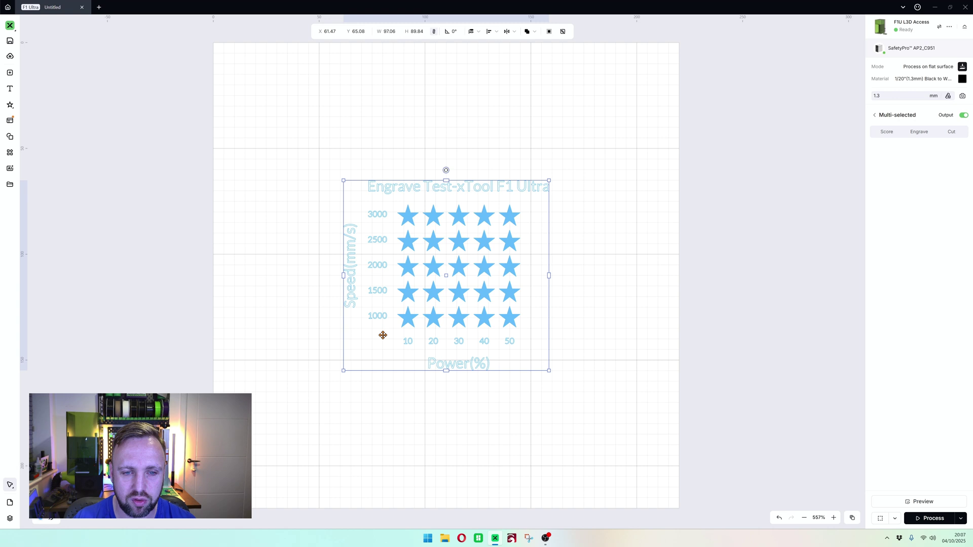
right_click(436, 258)
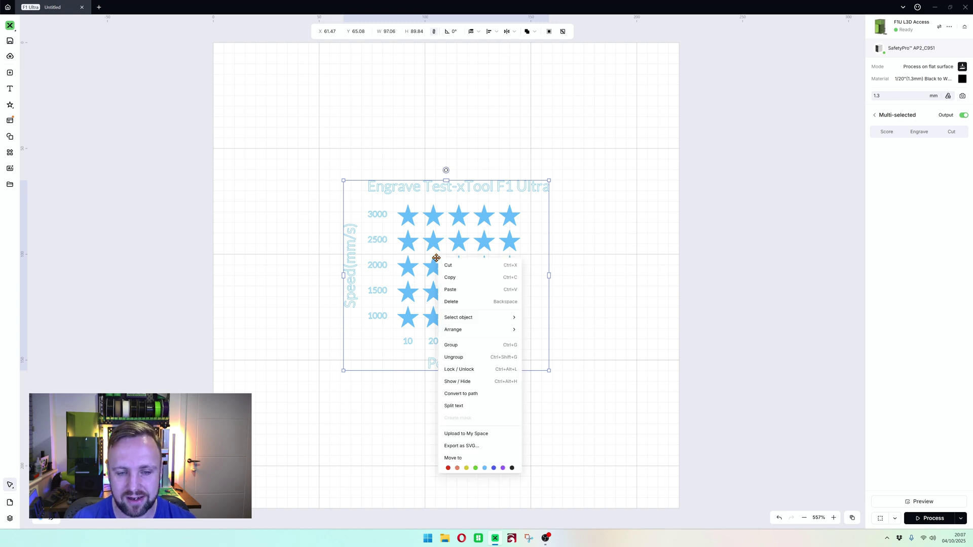
click(455, 358)
- Check individual stars' settings across 10–50% power at 3000 and 2500 mm/s
click(606, 212)
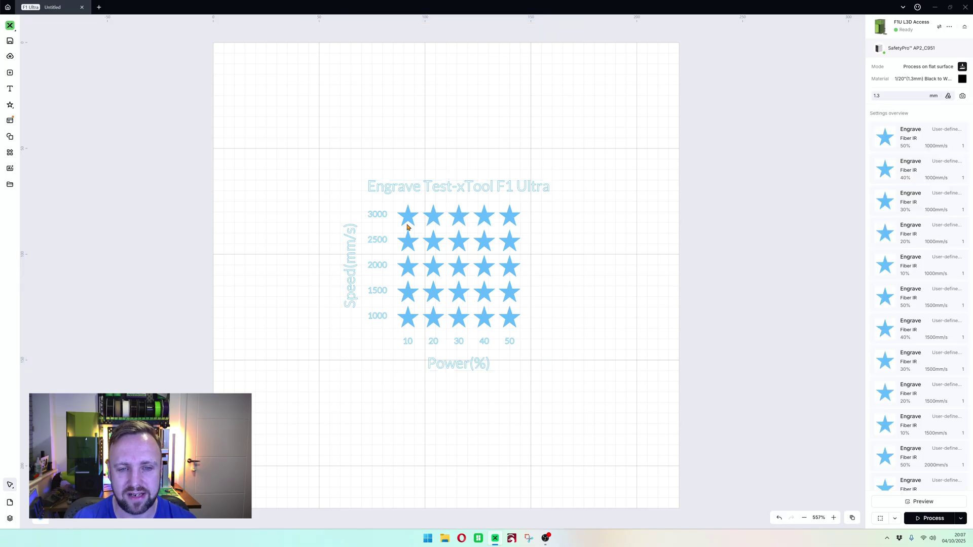
click(406, 217)
click(434, 215)
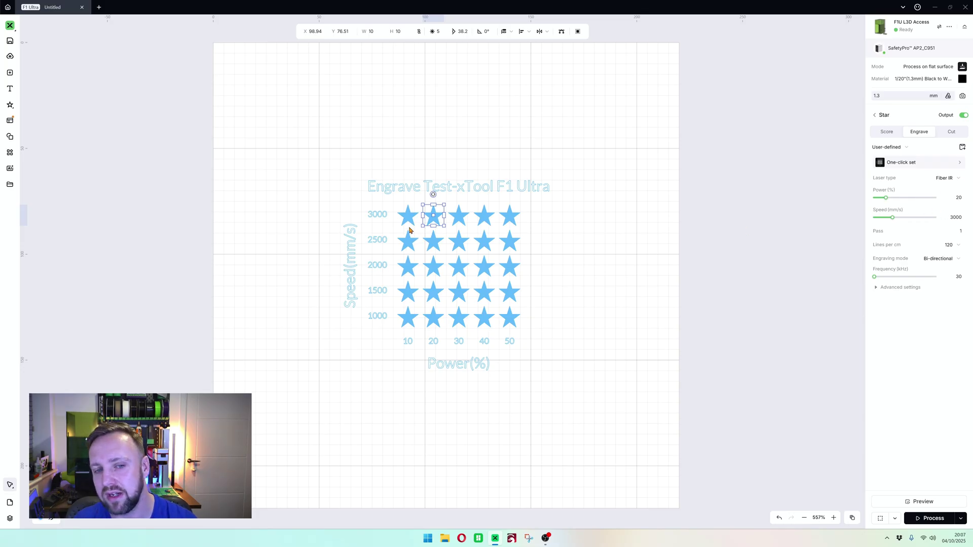
click(408, 222)
click(432, 220)
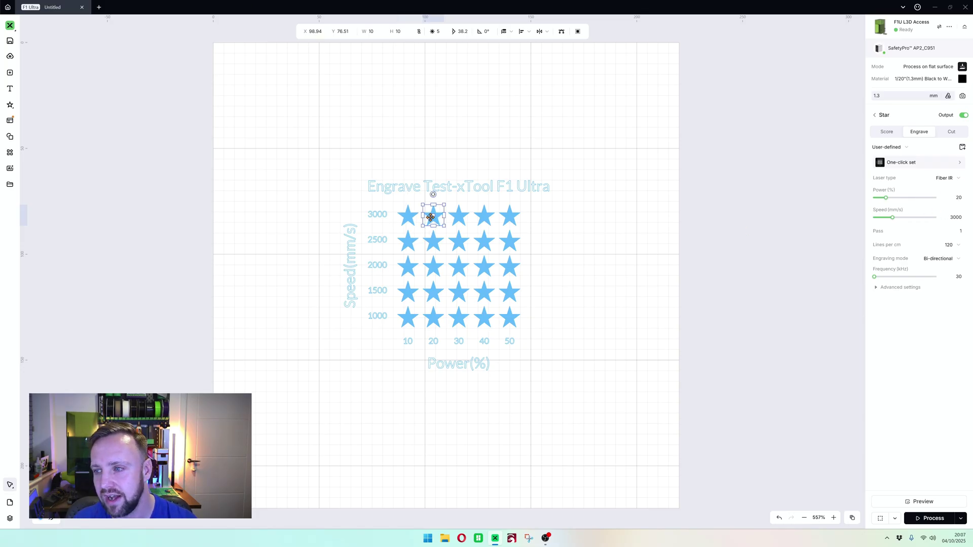
click(461, 219)
click(483, 219)
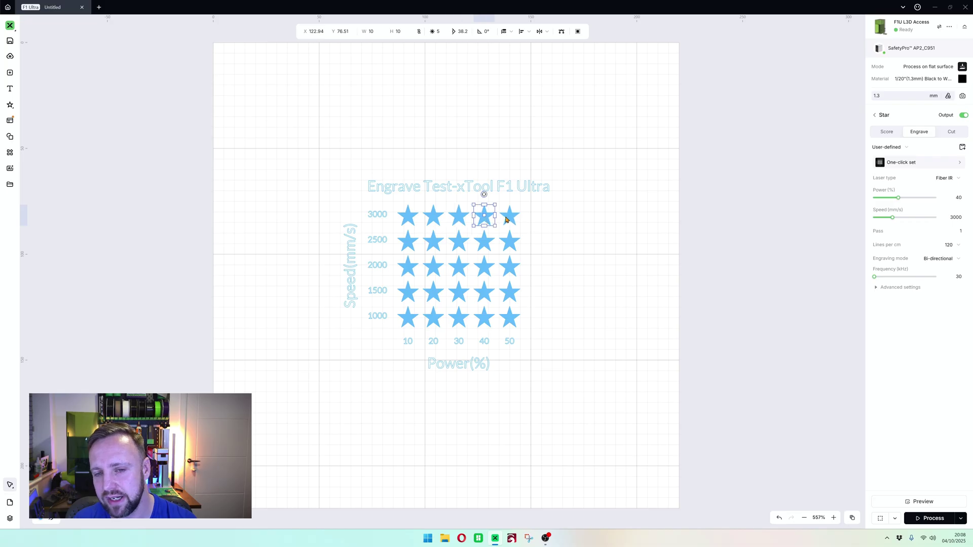
click(508, 221)
click(508, 241)
click(484, 242)
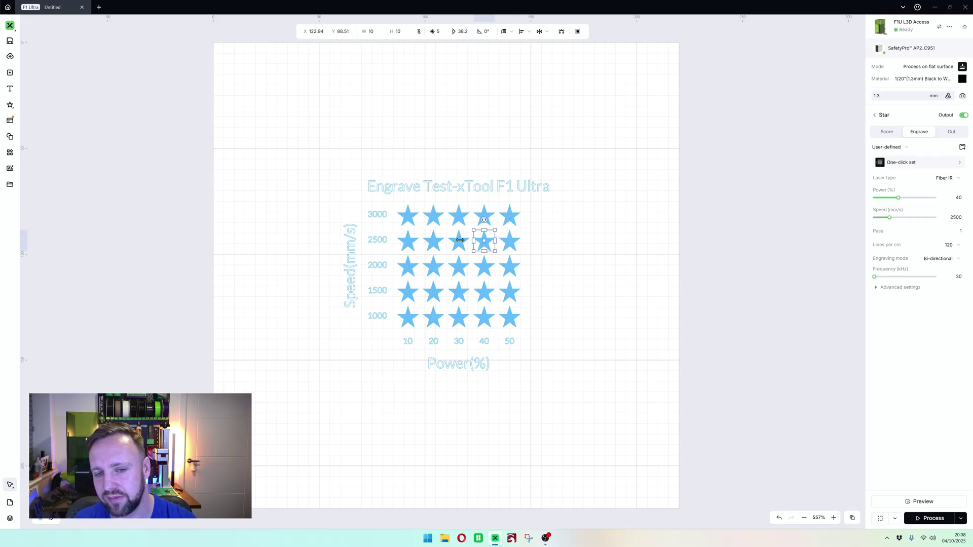
click(458, 241)
click(428, 240)
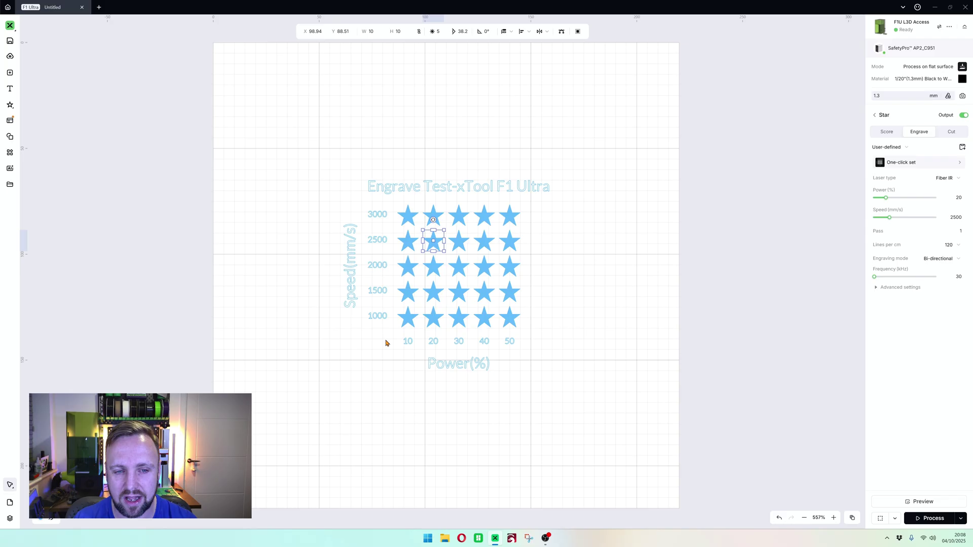
click(340, 151)
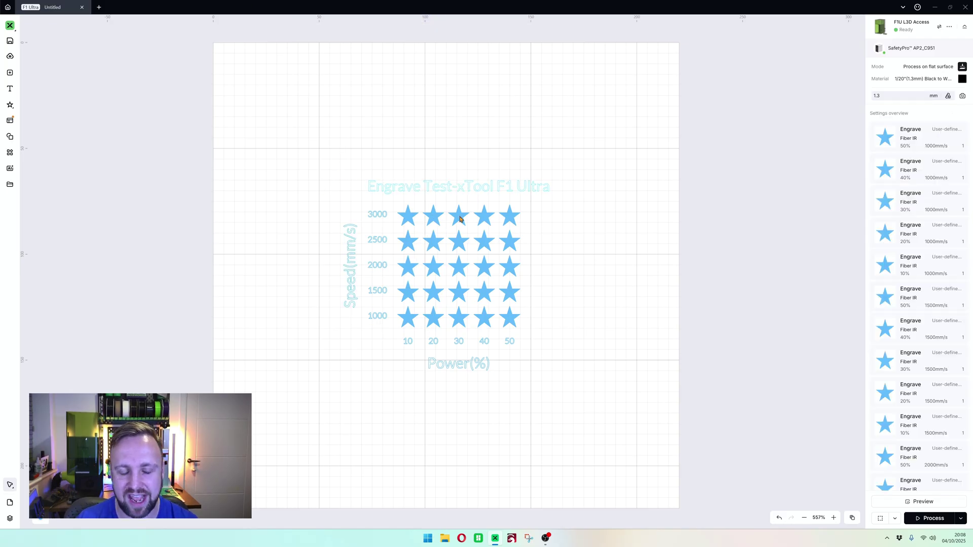
- Select the title, Power(%) text and a speed label in turn to inspect them
click(419, 188)
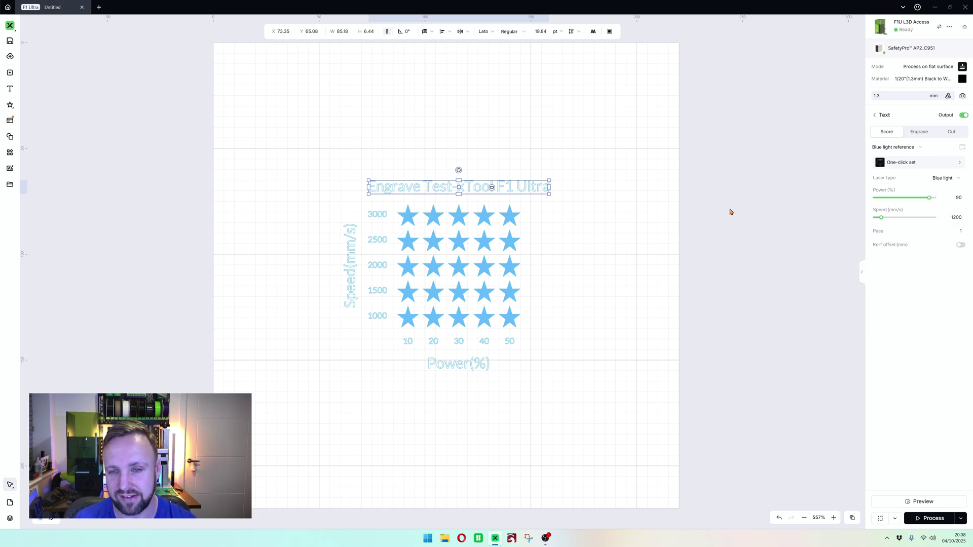
drag(375, 347, 300, 169)
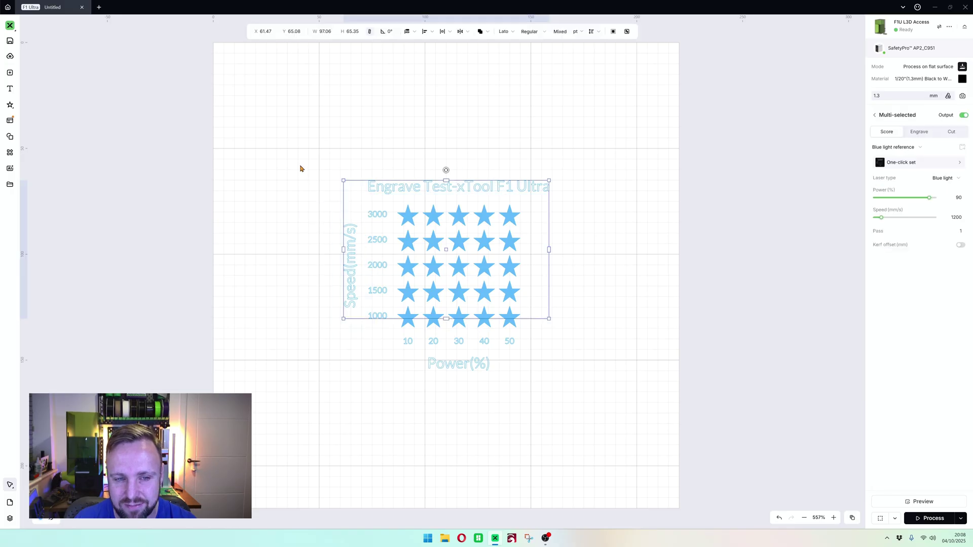
click(407, 397)
click(456, 365)
click(380, 314)
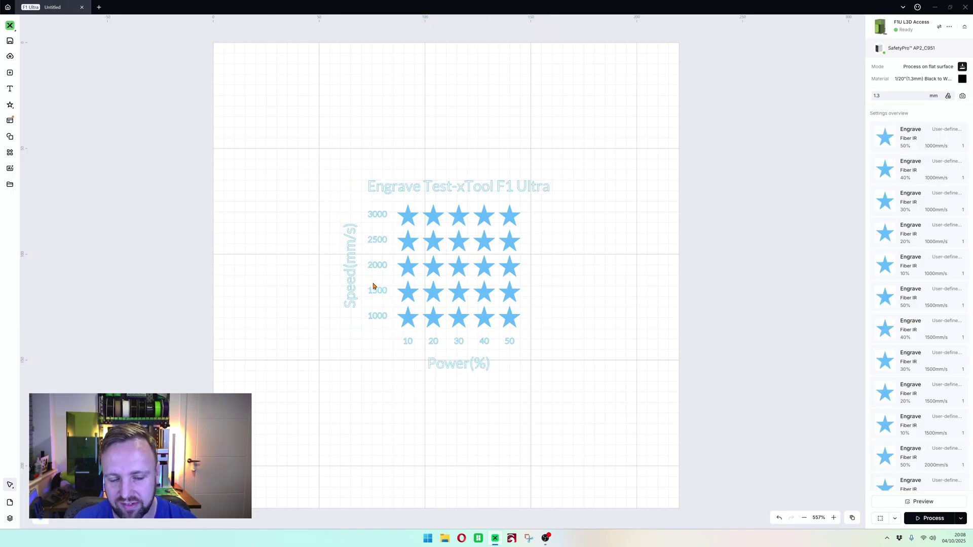
click(373, 289)
- Set the 'Engrave Test-xTool F1 Ultra' title to score at 40% power, 1000 mm/s
click(391, 186)
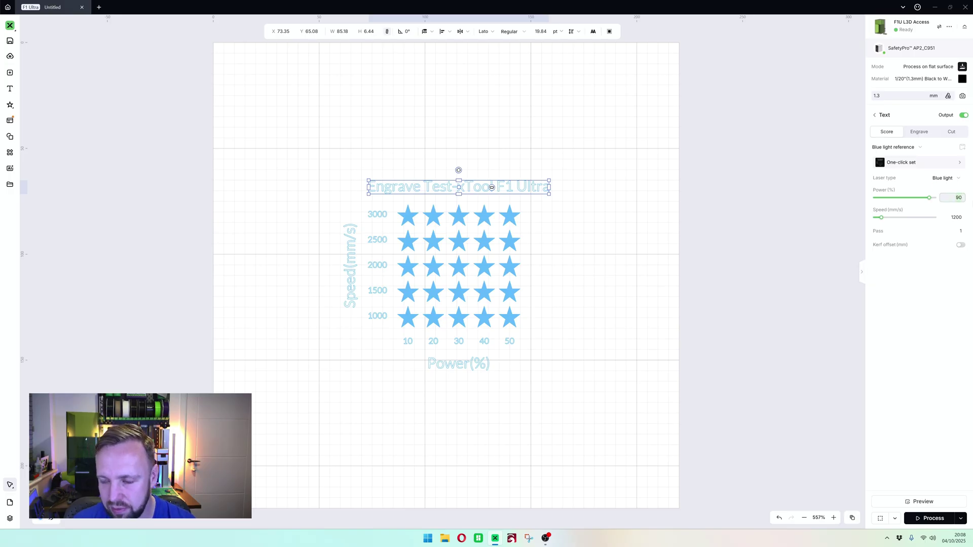
click(950, 218)
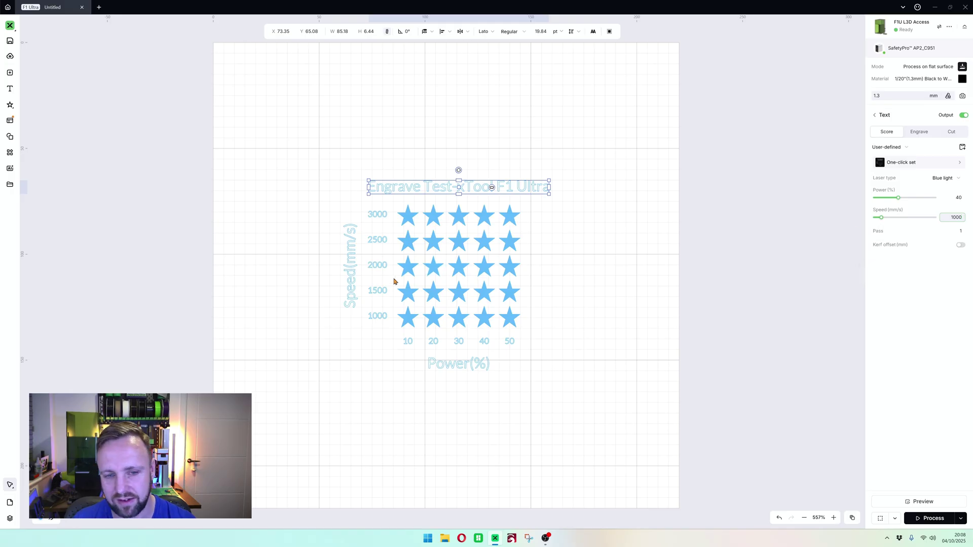
click(301, 273)
drag(369, 352, 304, 160)
click(588, 424)
drag(573, 420, 323, 158)
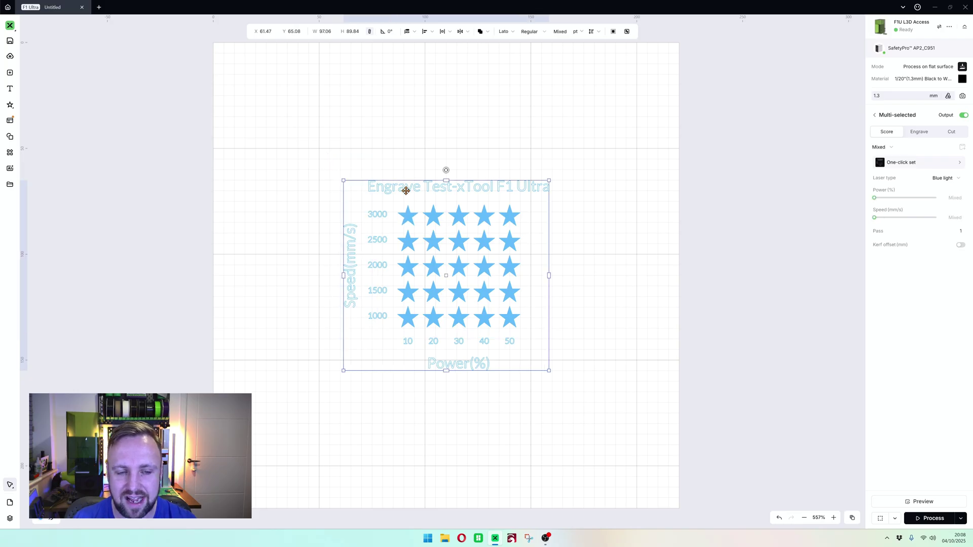
- Select the title, axis titles and value labels and move them to the red layer
click(332, 276)
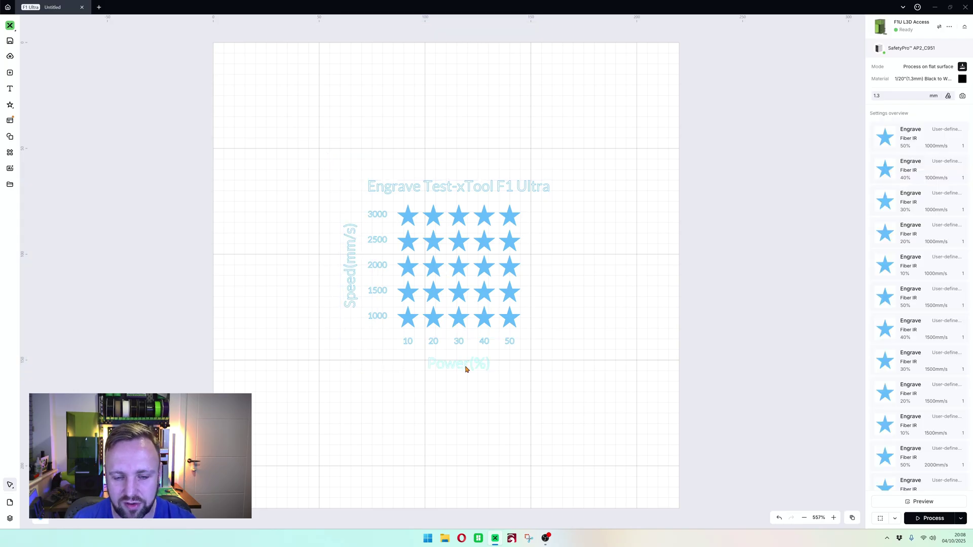
click(467, 368)
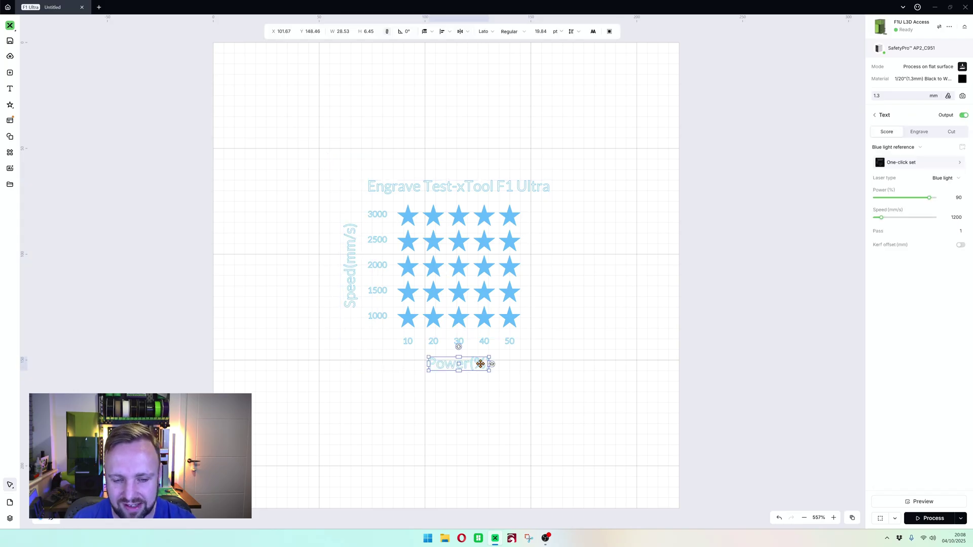
click(510, 343)
click(465, 368)
shift+click(505, 344)
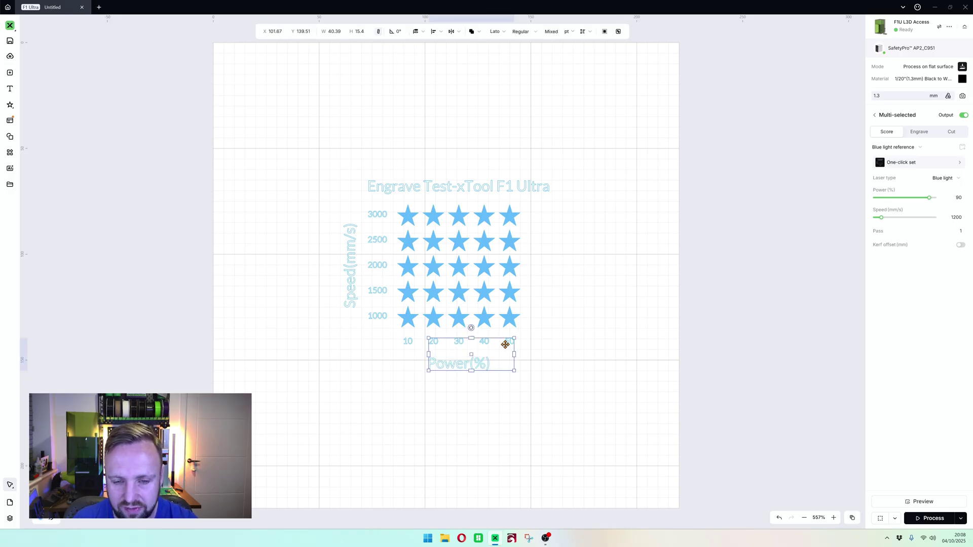
shift+click(484, 341)
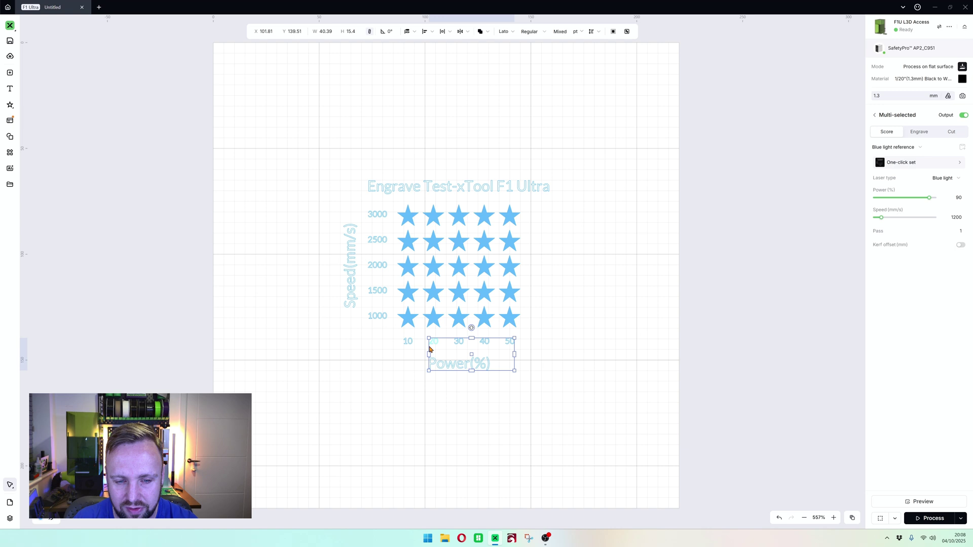
click(419, 391)
drag(580, 410, 319, 150)
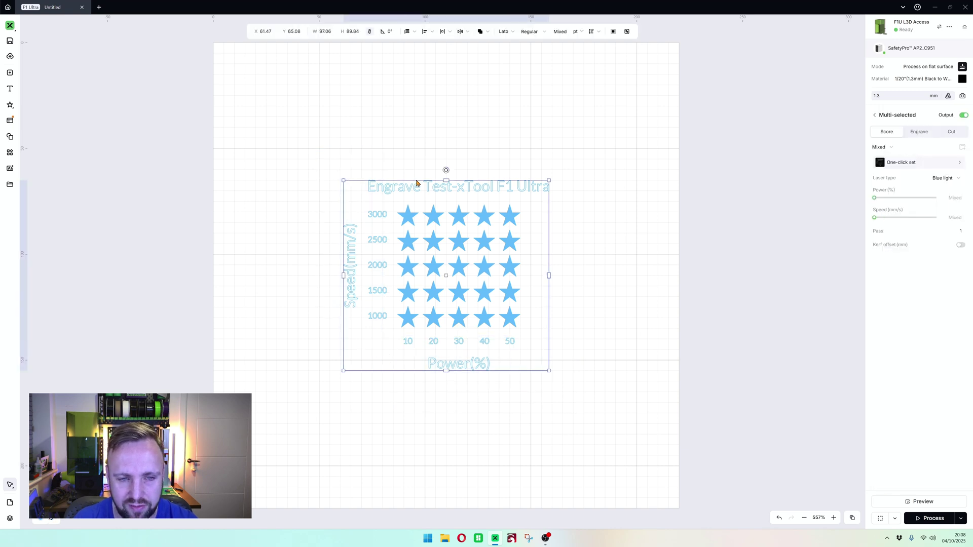
right_click(386, 190)
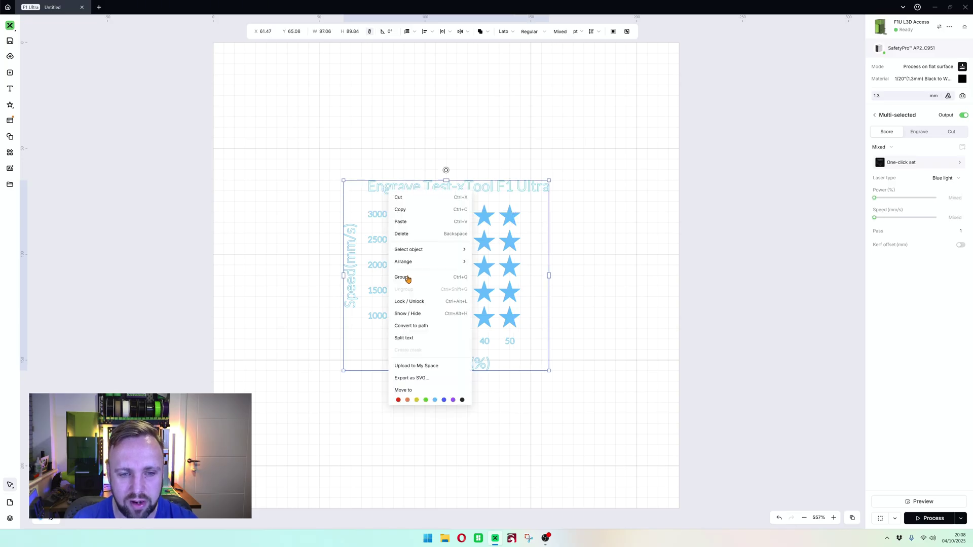
click(399, 400)
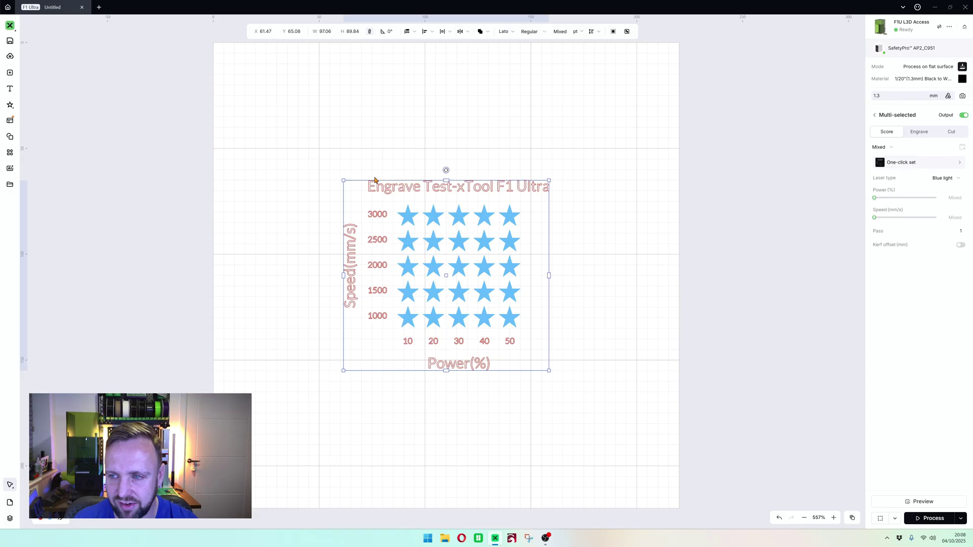
click(950, 180)
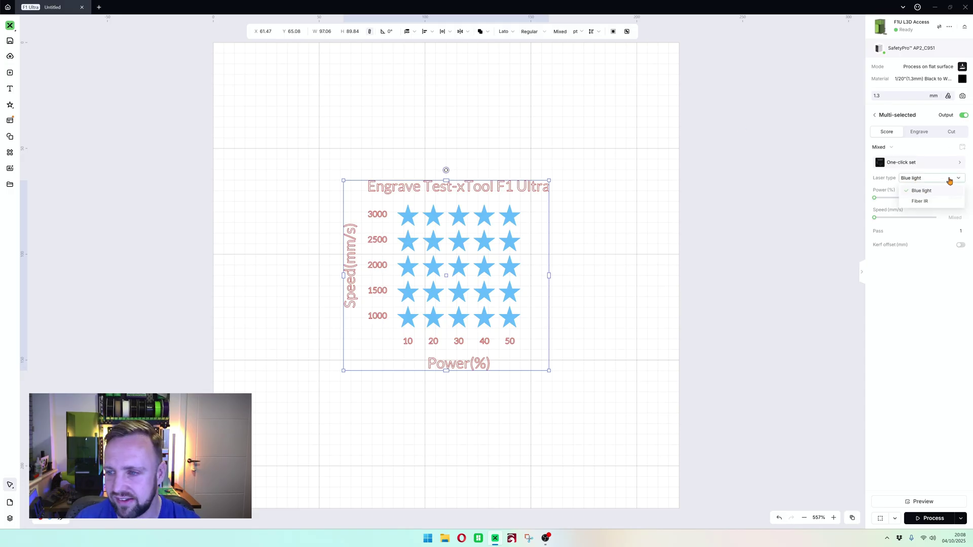
click(926, 202)
drag(874, 198, 883, 225)
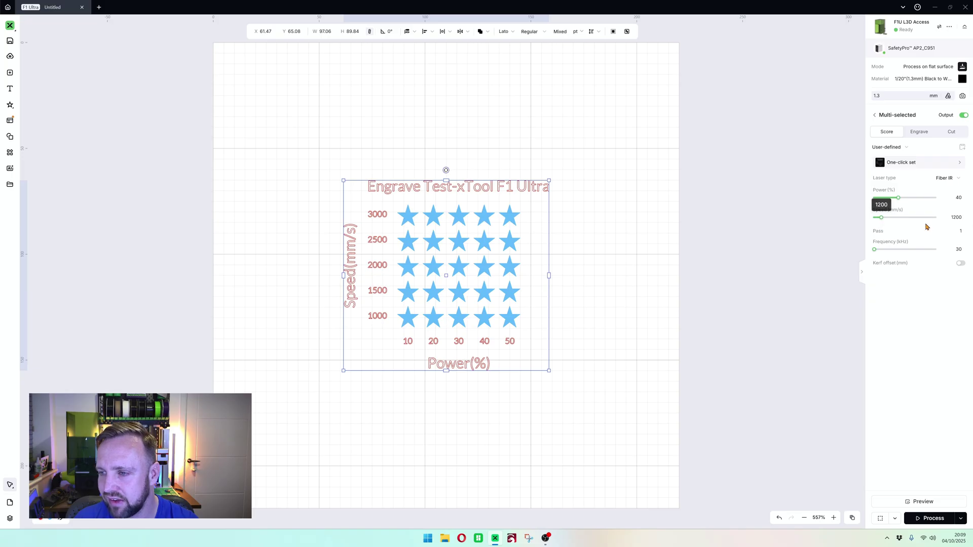
double_click(952, 217)
text(10)
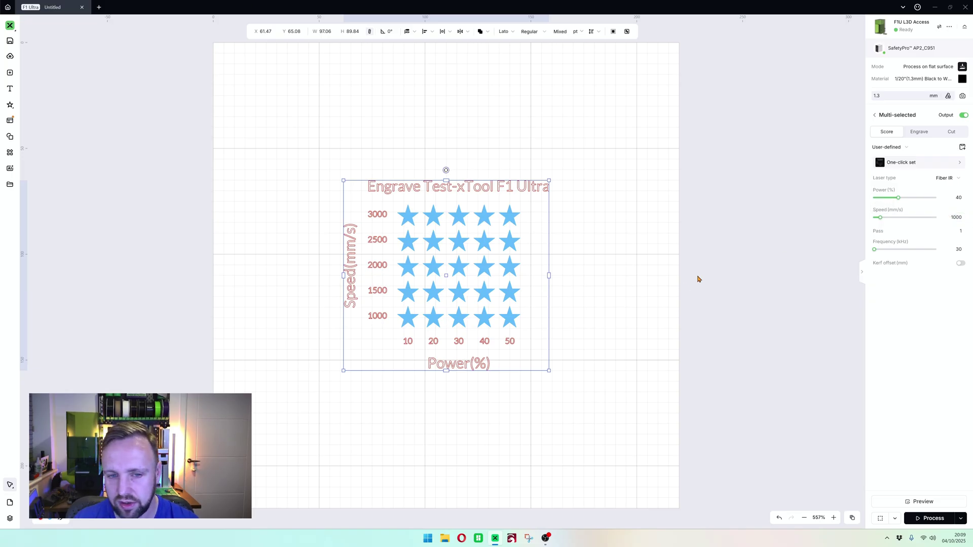
click(683, 294)
key(ctrl+a)
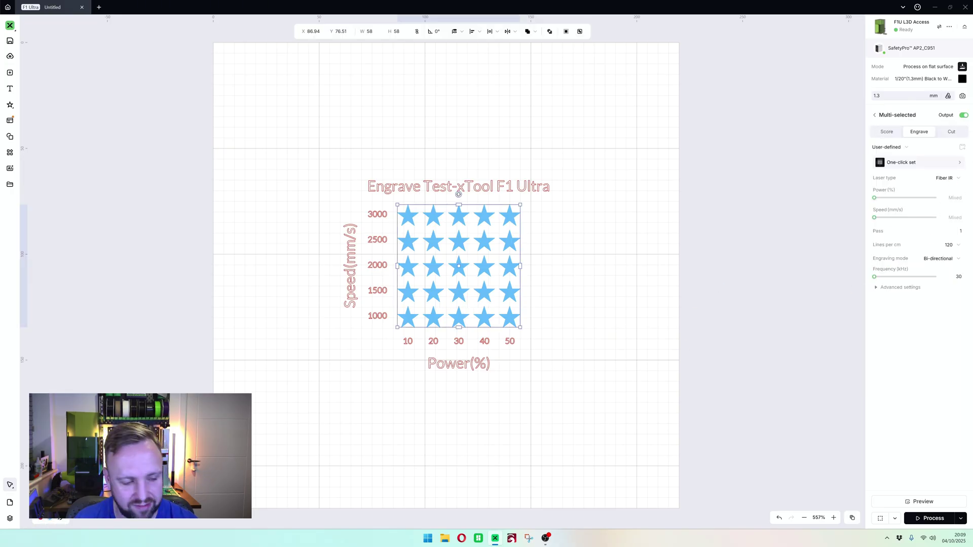
click(369, 232)
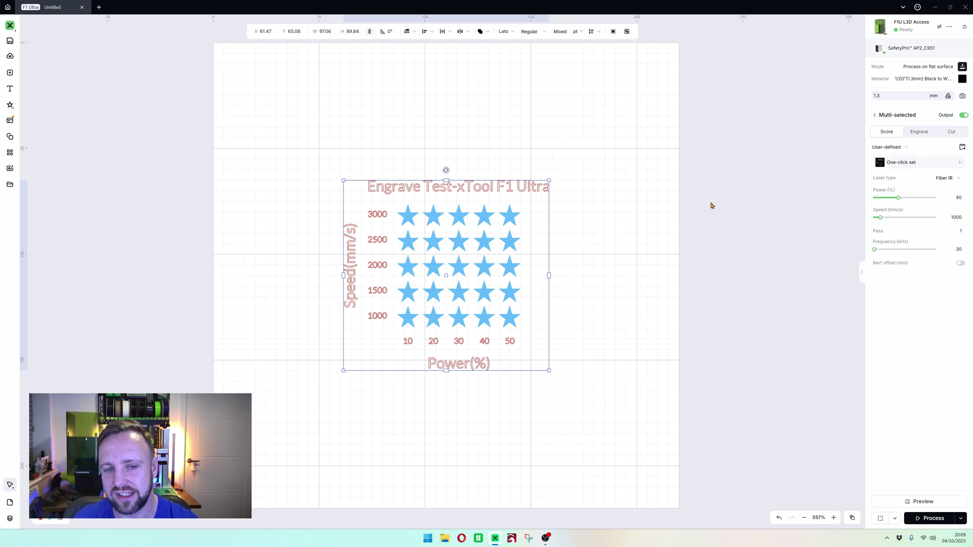
click(429, 230)
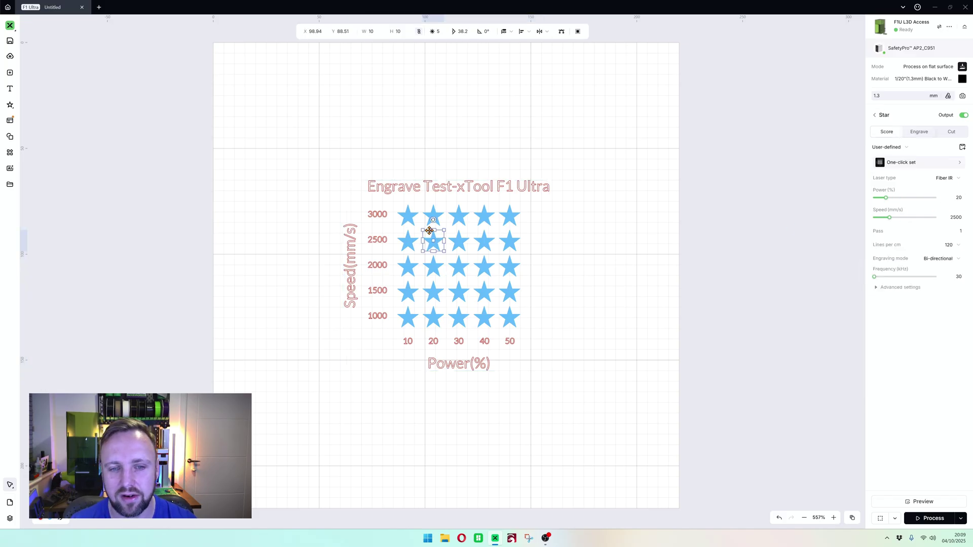
drag(314, 117, 620, 443)
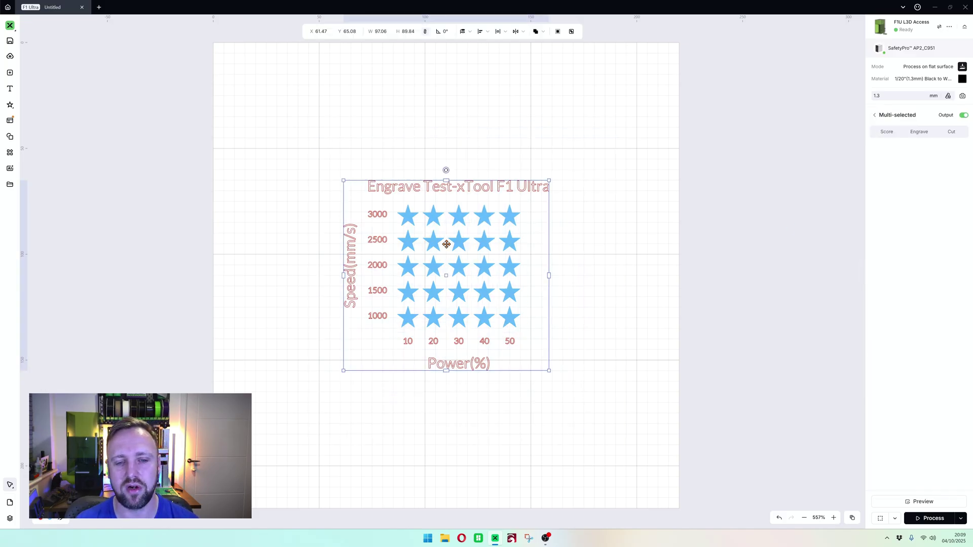
right_click(445, 243)
click(589, 239)
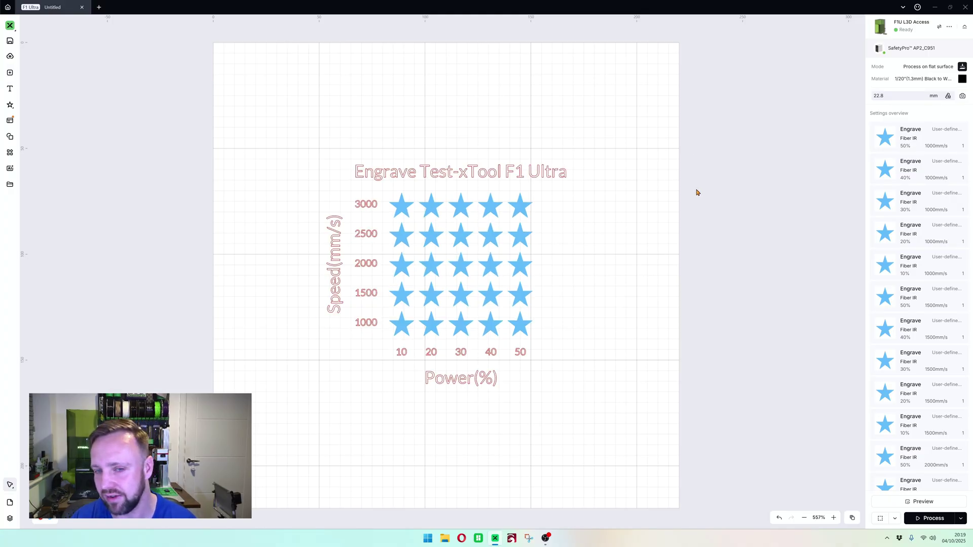
- Ungroup the test grid and select the 20% power, 3000 mm/s star to view its settings
click(426, 208)
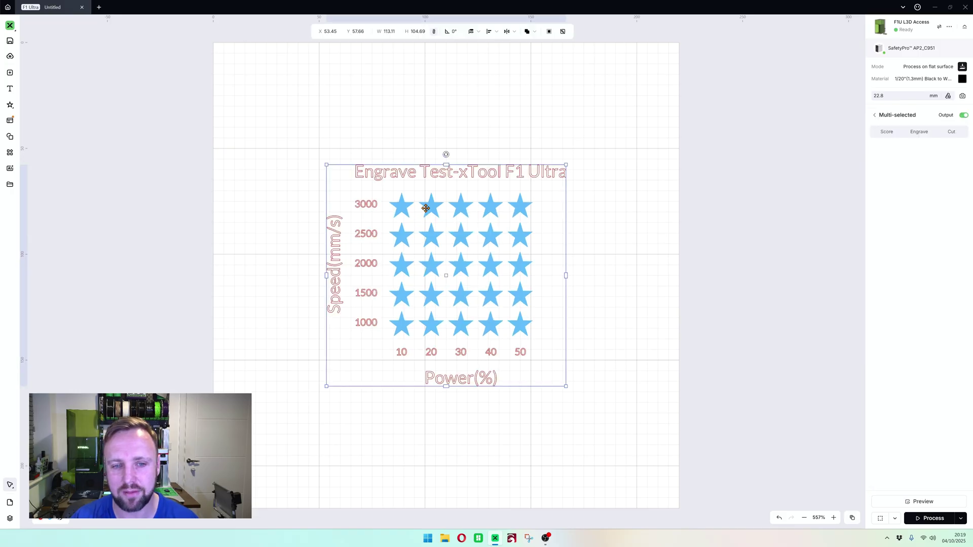
right_click(428, 210)
click(448, 309)
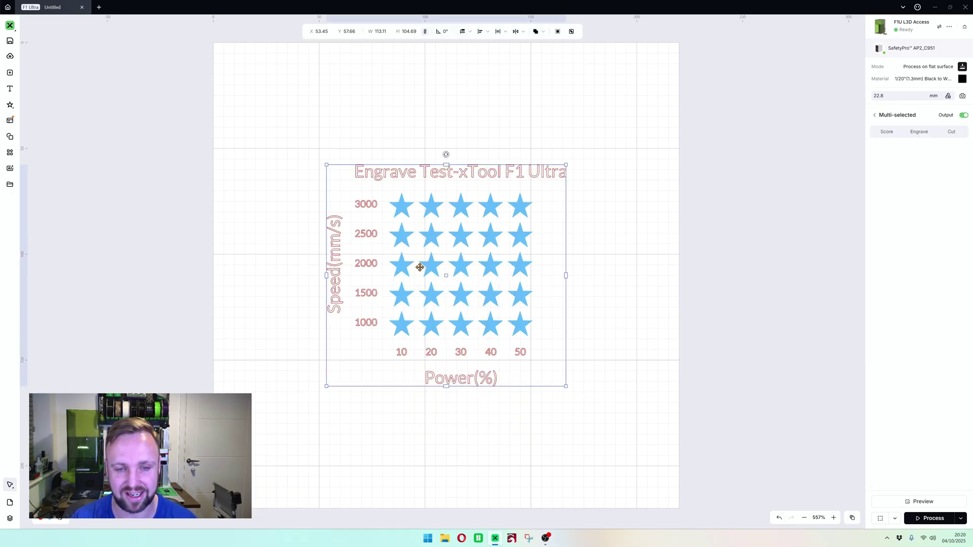
click(283, 172)
click(432, 211)
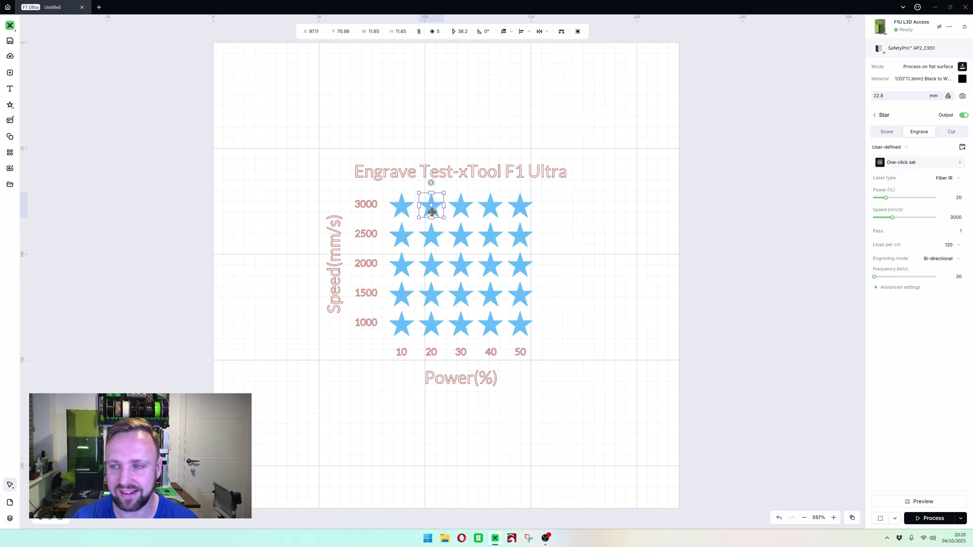
- Save the star's engrave parameters as a new material setting named 'Bambu PLA Black'
click(962, 148)
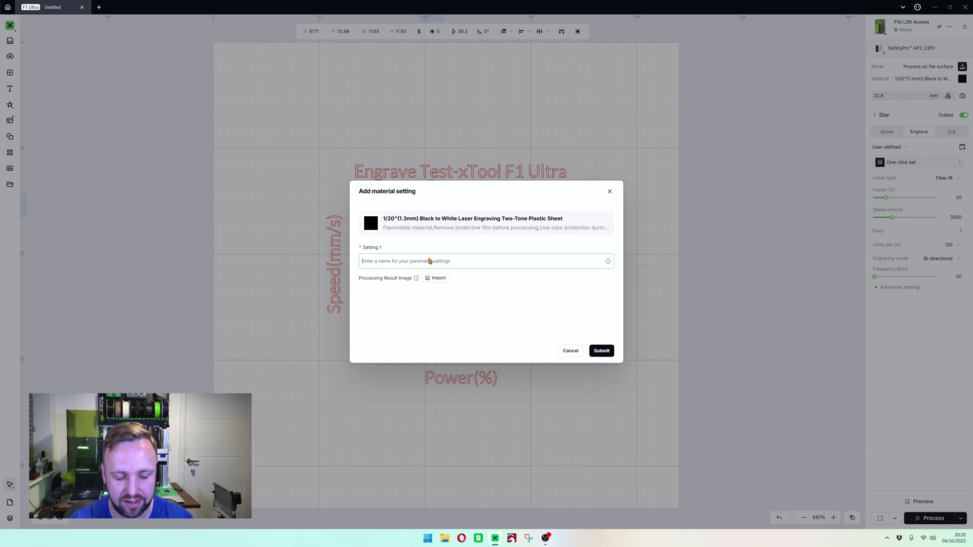
text(Bambu PLA Black)
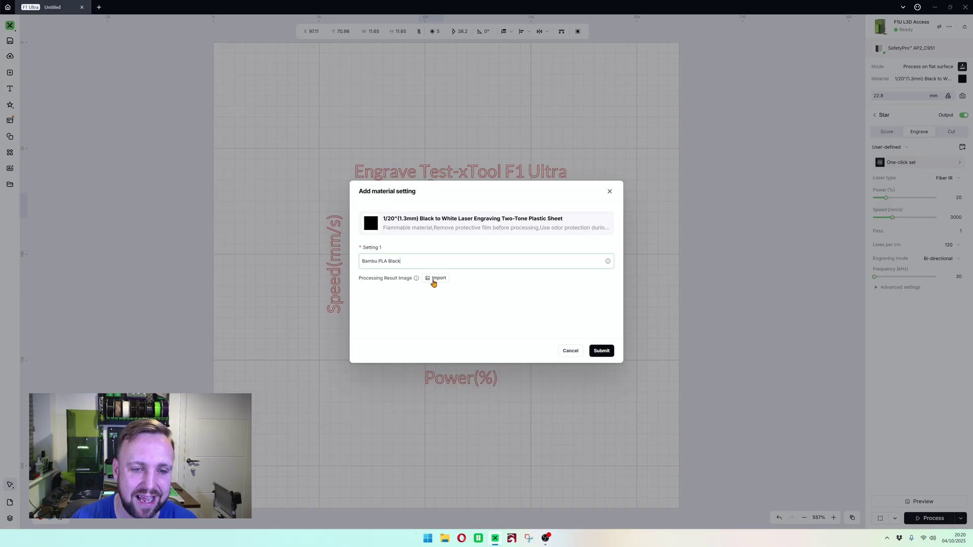
click(603, 351)
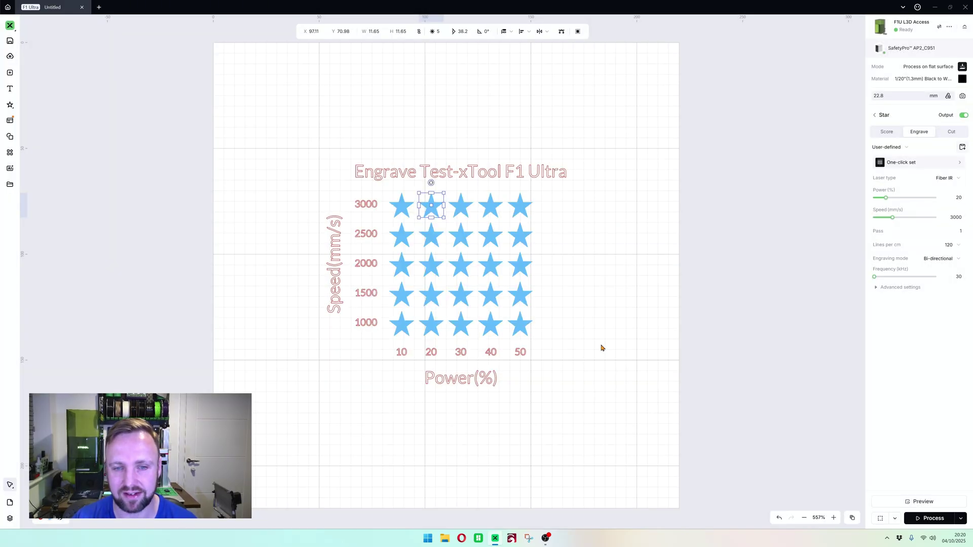
click(892, 150)
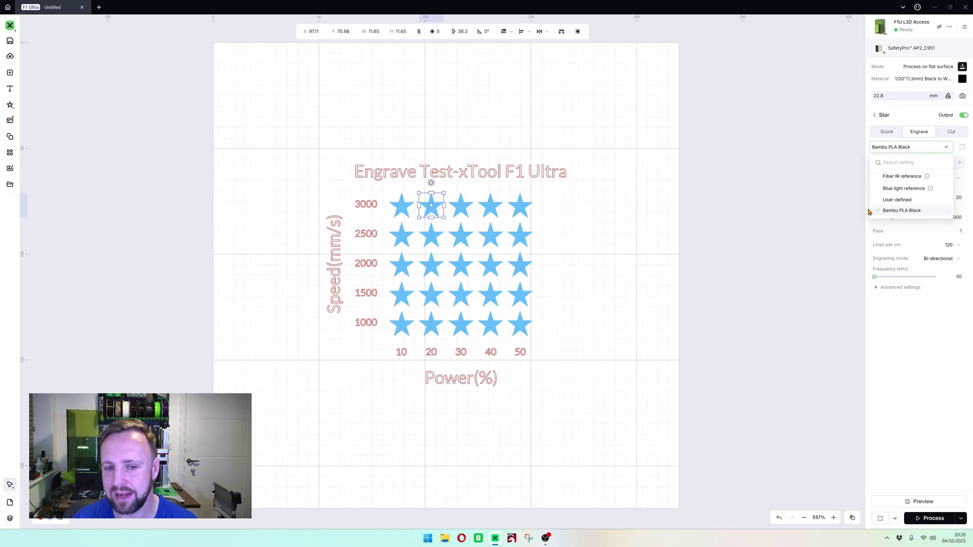
- Deselect the star, then select and delete the entire test grid
click(687, 206)
drag(298, 130, 645, 421)
key(Delete)
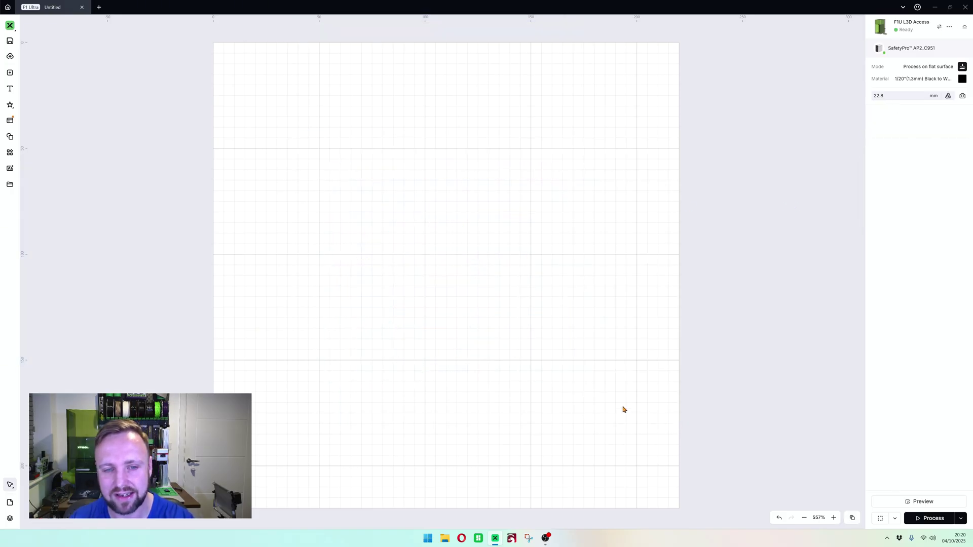
- Draw a closed freeform outline with the Vector pen tool and finish it into a shape
click(10, 106)
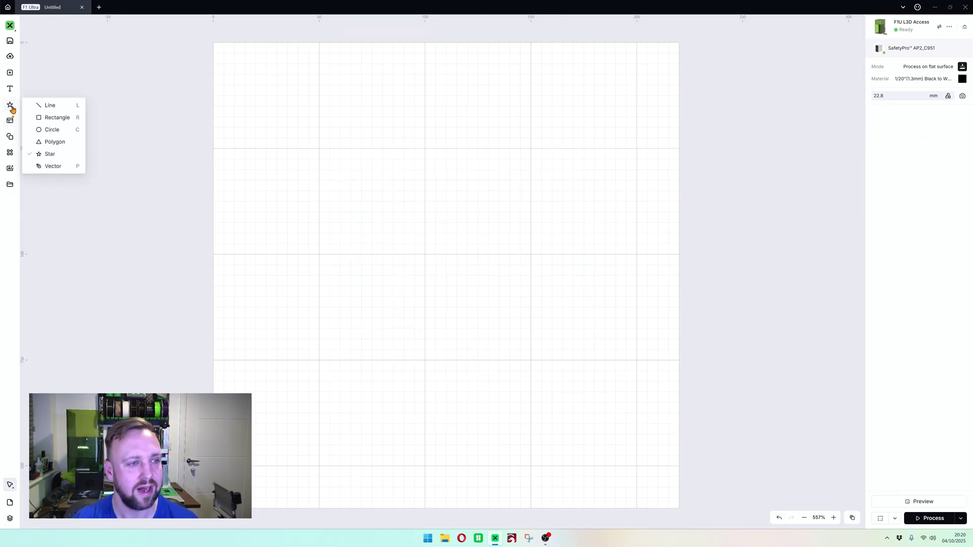
click(10, 105)
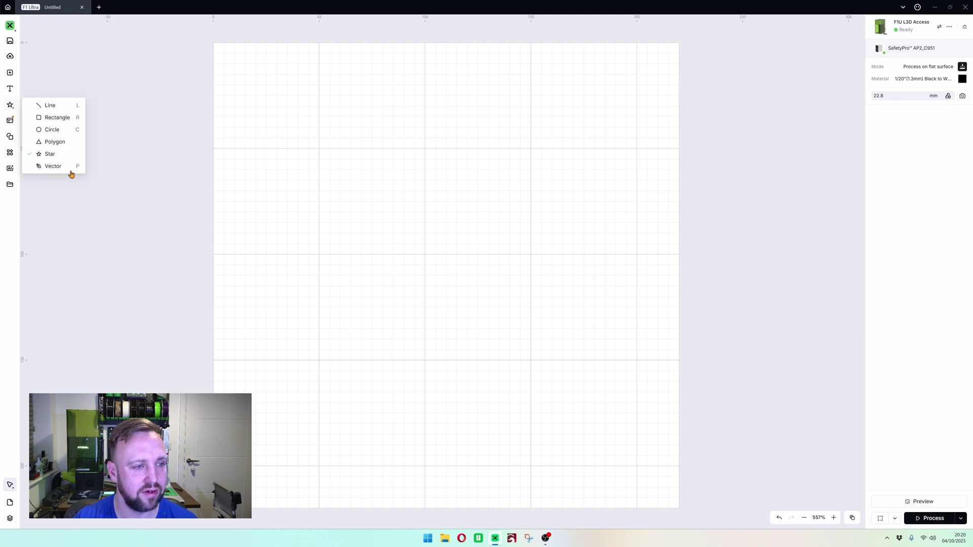
click(63, 167)
click(497, 297)
click(537, 252)
click(503, 205)
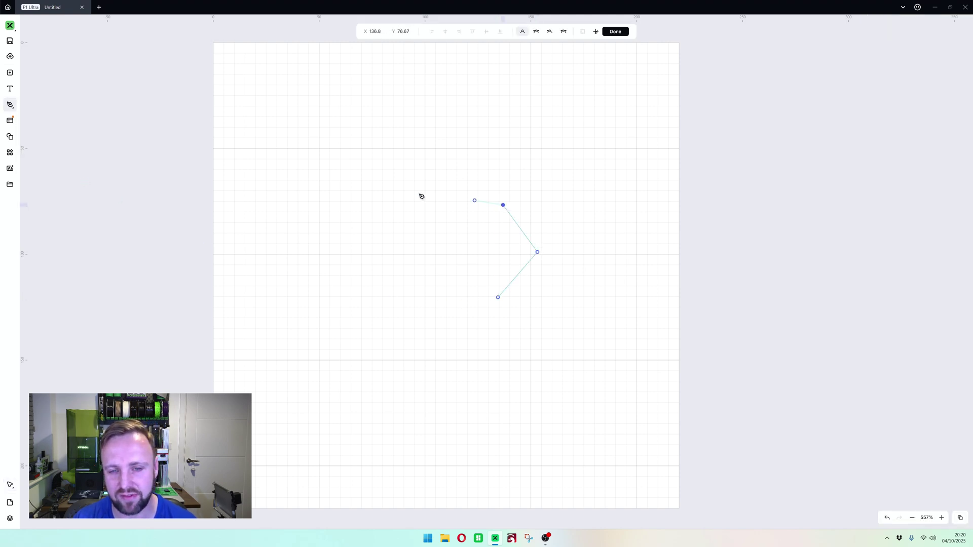
click(409, 195)
click(380, 242)
click(374, 282)
click(374, 320)
click(407, 359)
click(446, 353)
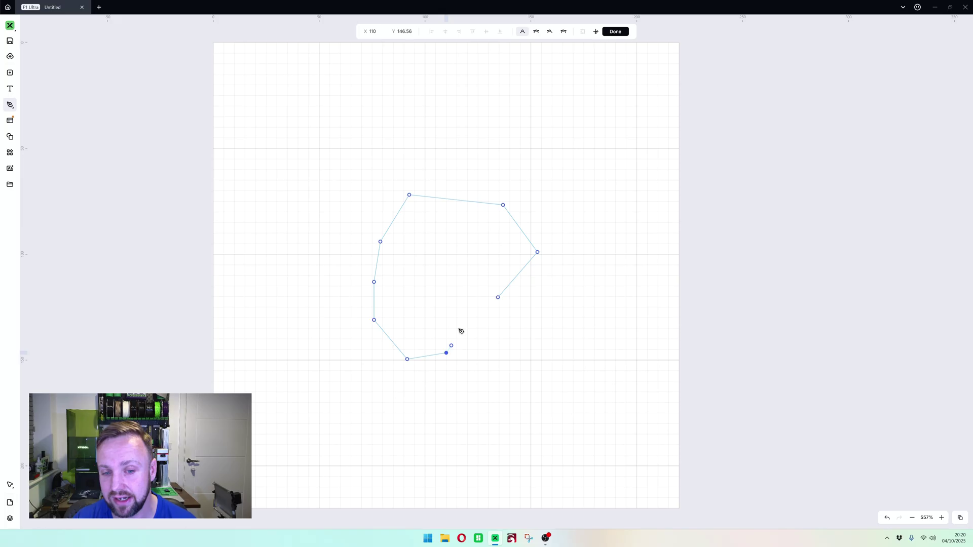
click(462, 312)
click(498, 298)
right_click(499, 300)
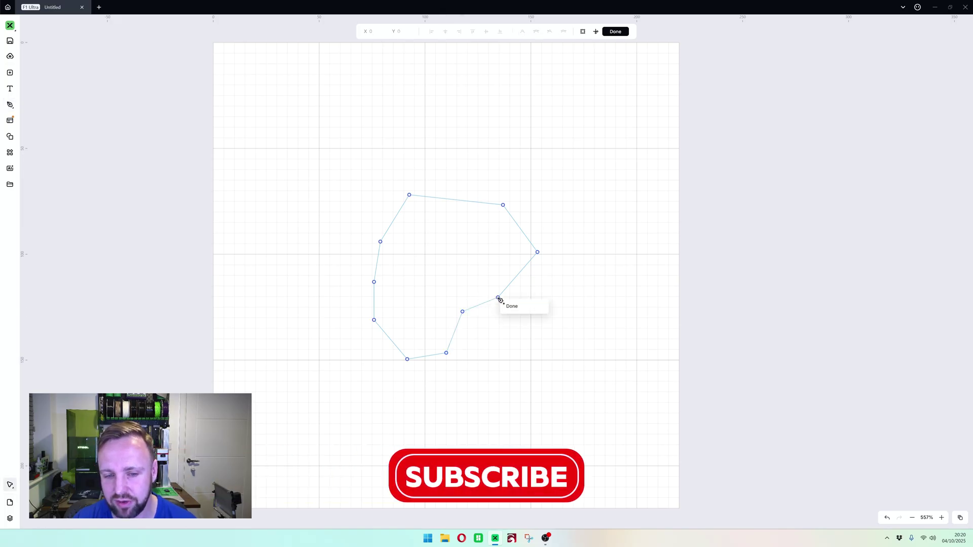
click(511, 306)
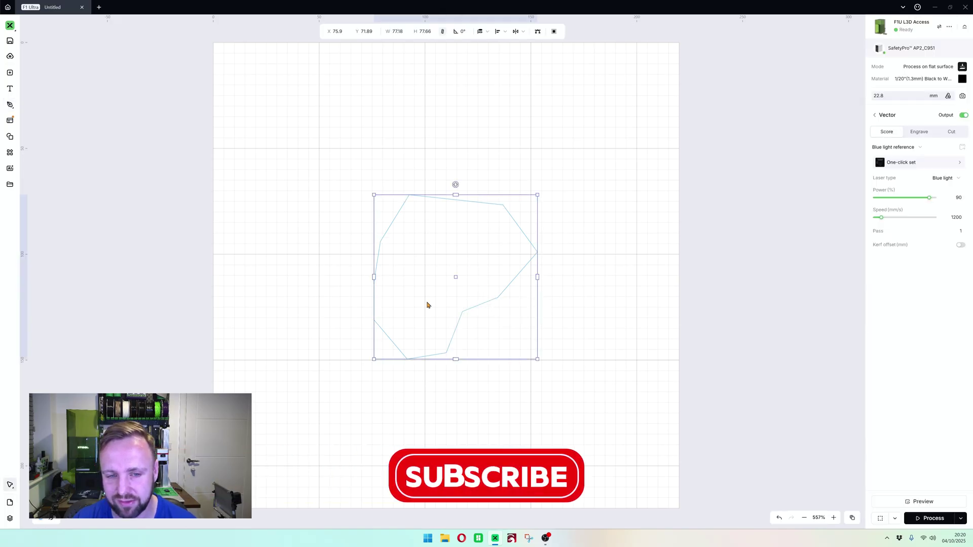
- Set the new shape to Engrave using the Bambu PLA Black material setting
click(918, 132)
click(893, 147)
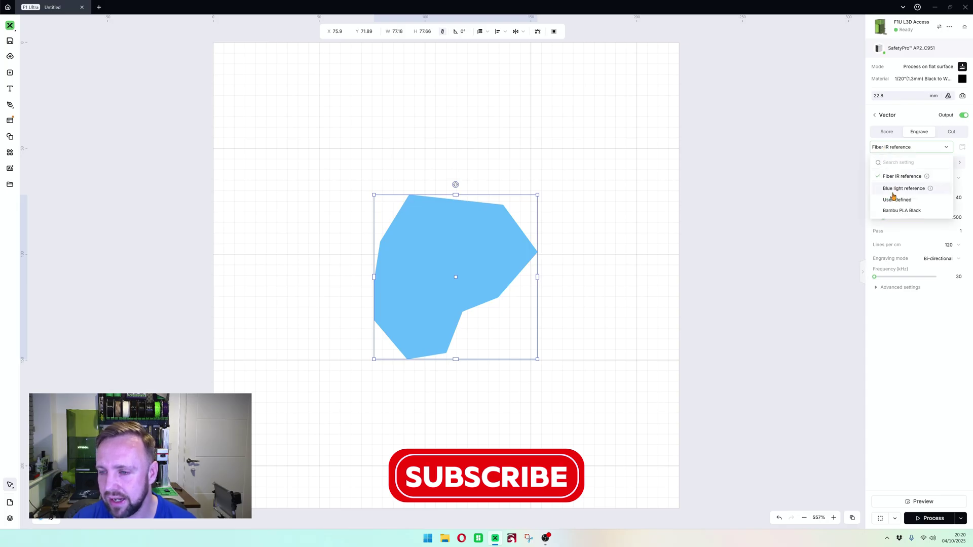
click(894, 212)
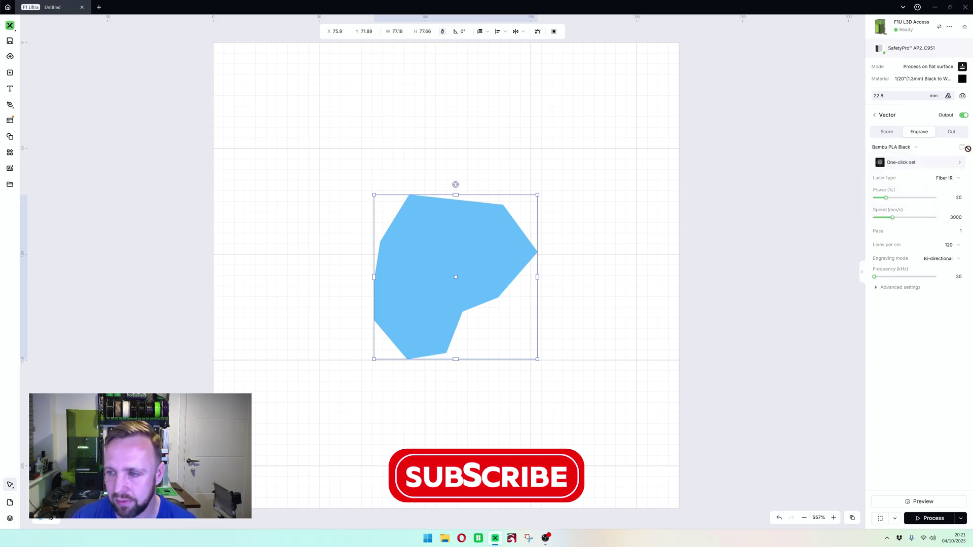